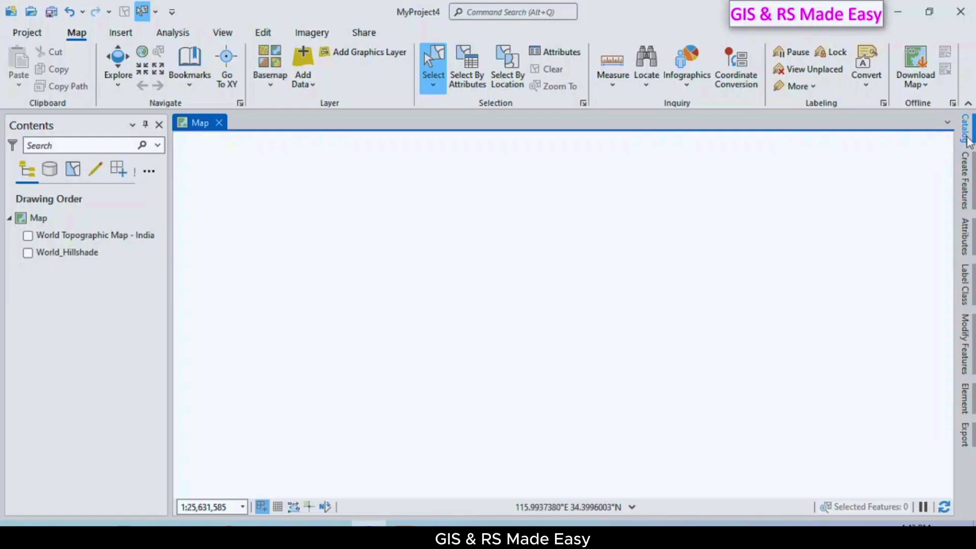
# - Show the MyProject4 Catalog pane with its Maps, Toolboxes, Databases, Styles, Folders and Locators
pyautogui.click(969, 139)
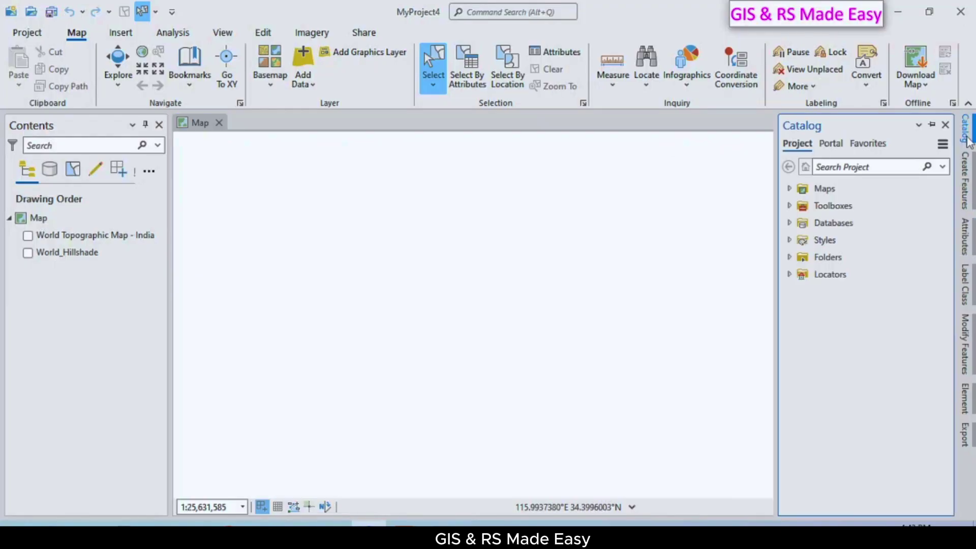
# - Expand Folders > Projects and start a new shapefile from the Projects folder connection
pyautogui.click(791, 257)
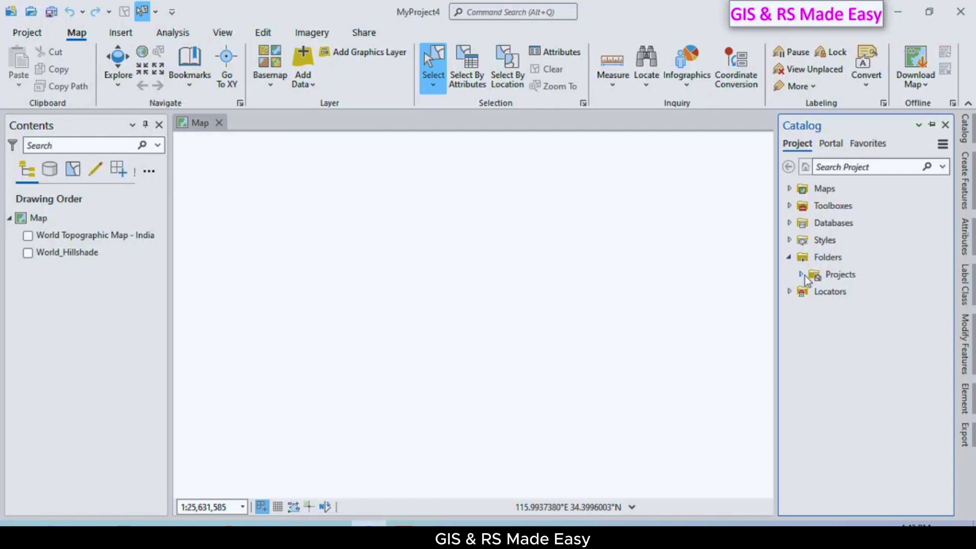
pyautogui.click(802, 274)
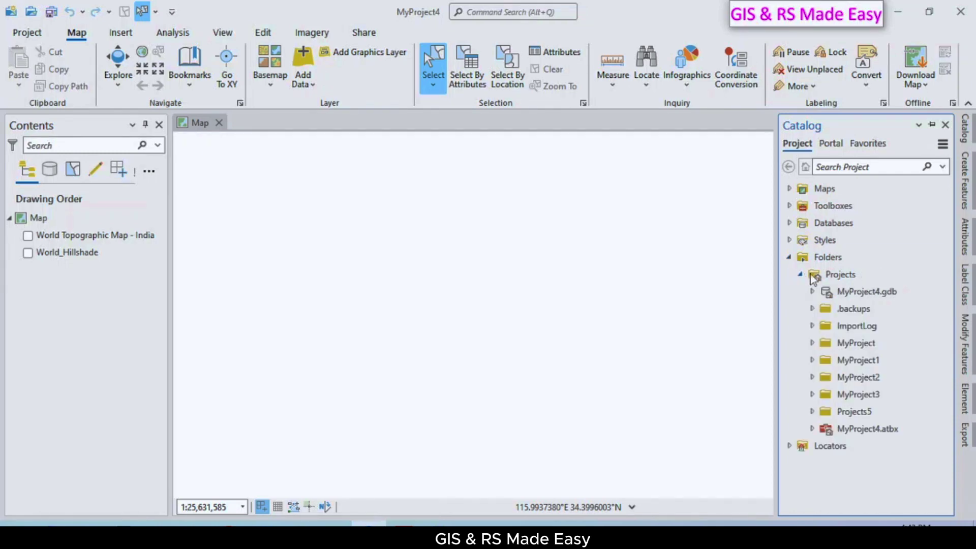
pyautogui.click(840, 273)
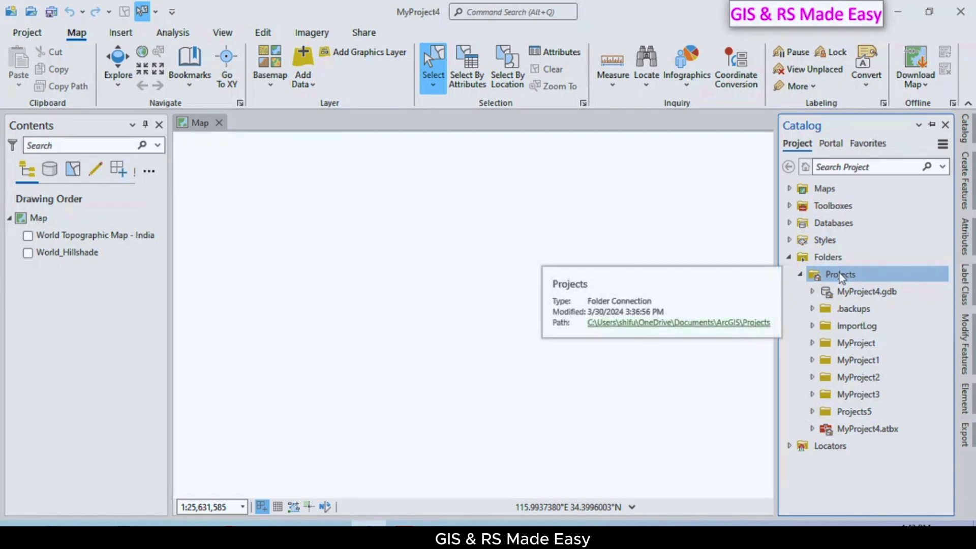
pyautogui.rightClick(838, 273)
pyautogui.moveTo(701, 17)
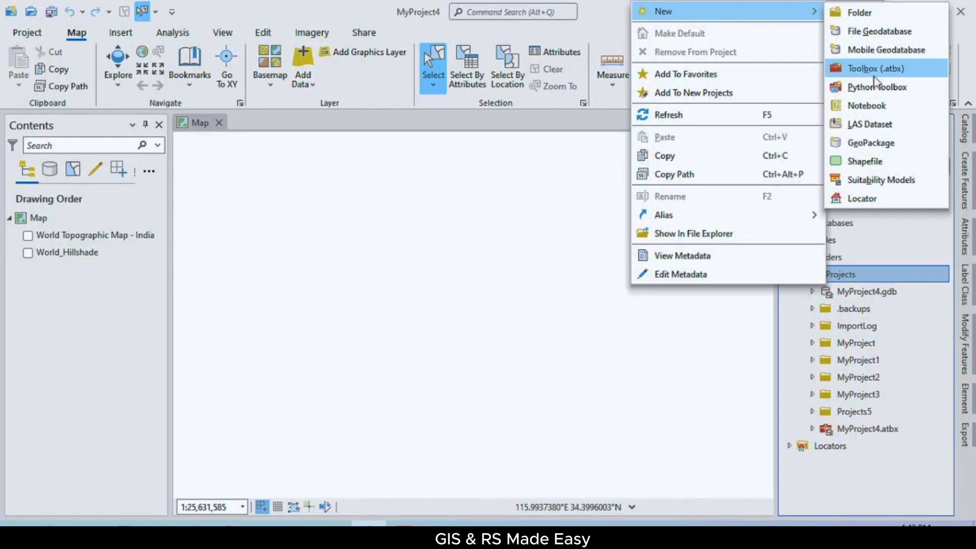
pyautogui.click(872, 161)
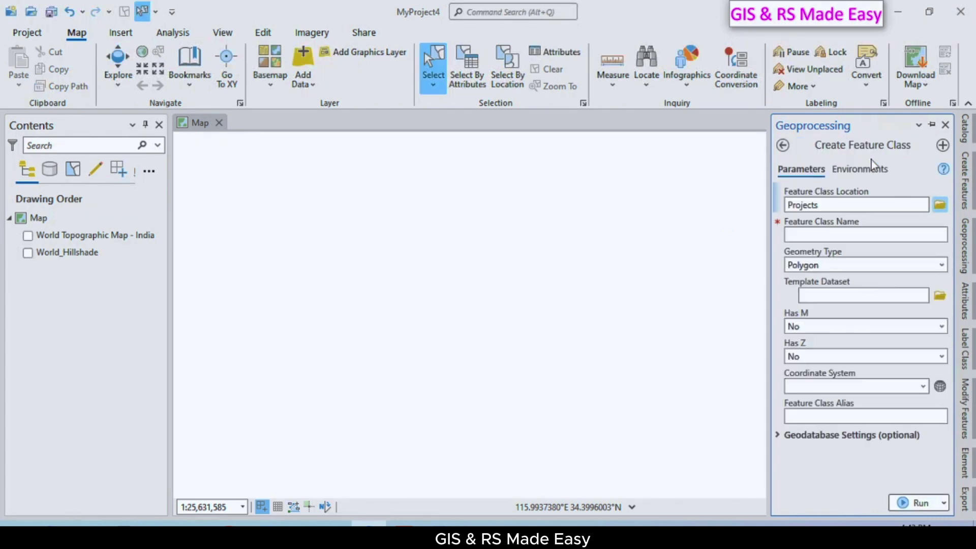
# - Create a Polygon feature class named 'Poly' in the Projects folder
pyautogui.click(819, 238)
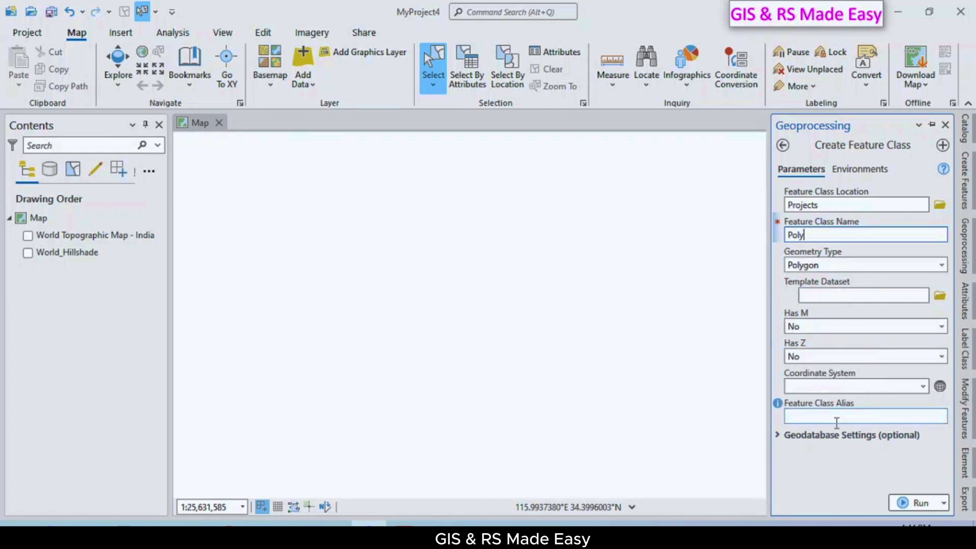
pyautogui.click(913, 504)
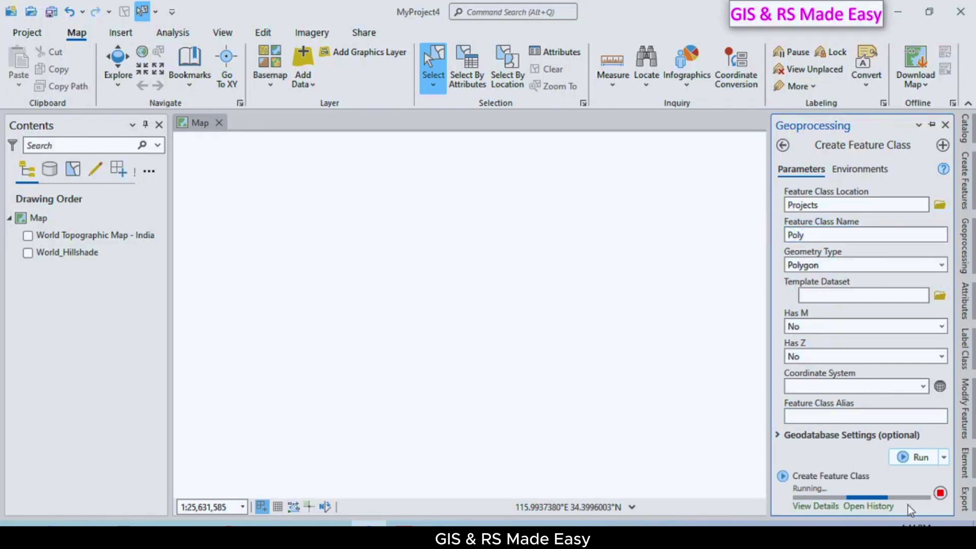
pyautogui.moveTo(908, 506)
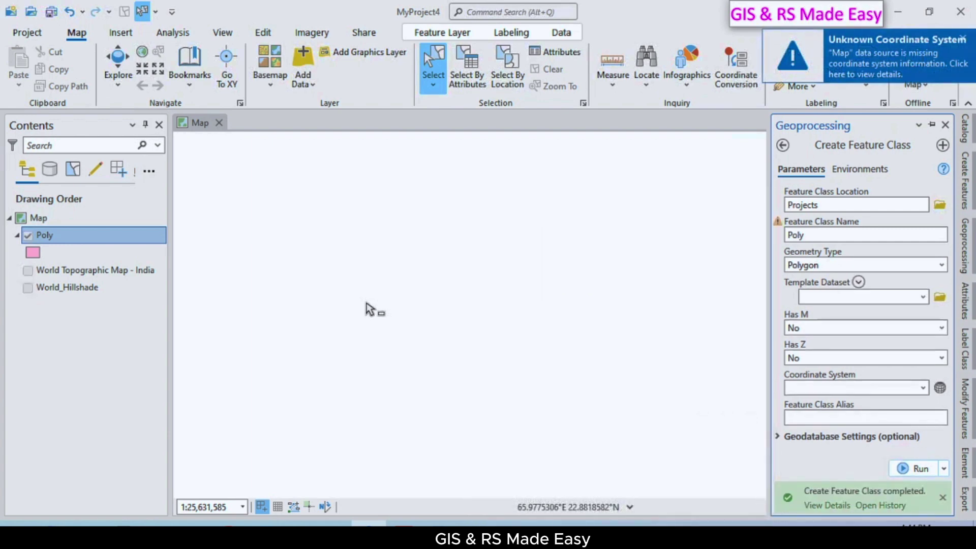
# - Close Geoprocessing, select the Poly layer and bring up Create Features with the Poly template
pyautogui.click(559, 224)
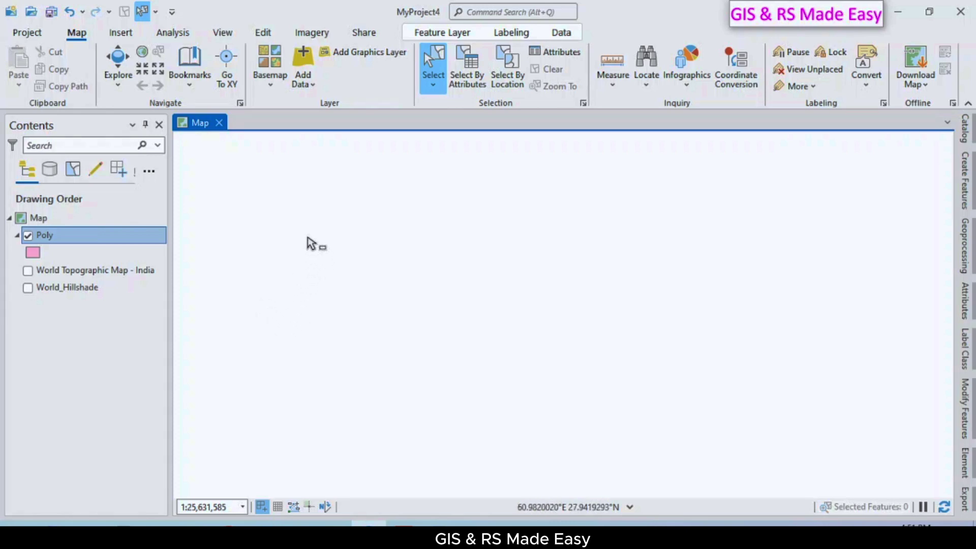
pyautogui.click(65, 236)
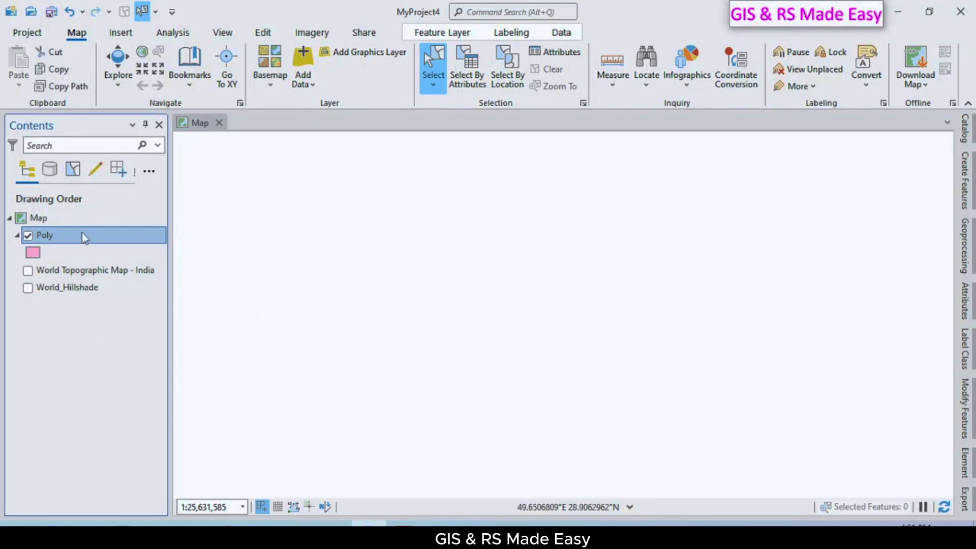
pyautogui.click(264, 34)
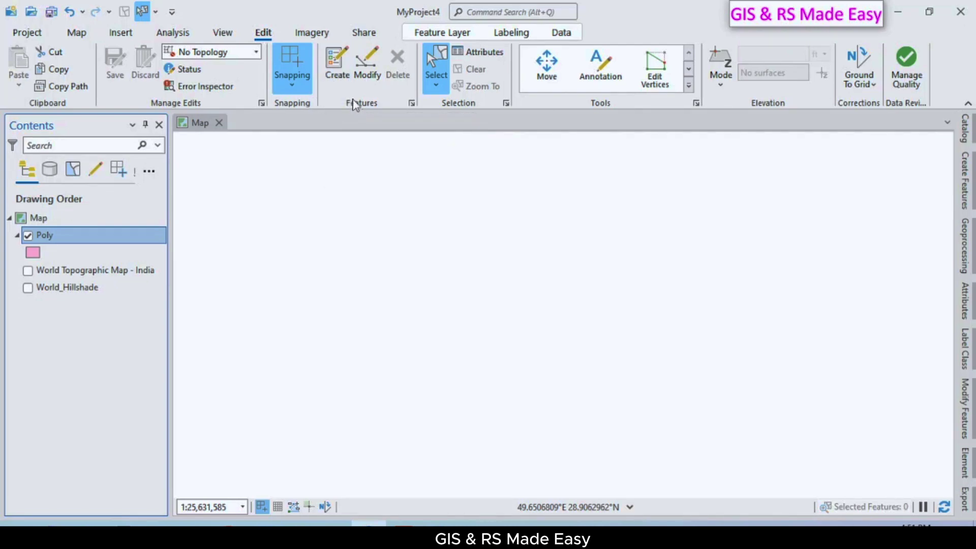
pyautogui.click(334, 77)
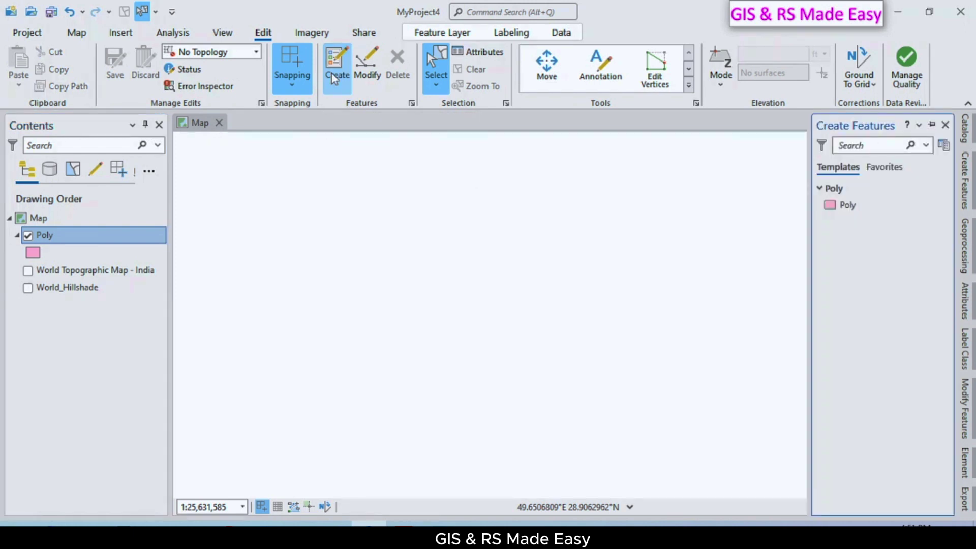
pyautogui.click(878, 214)
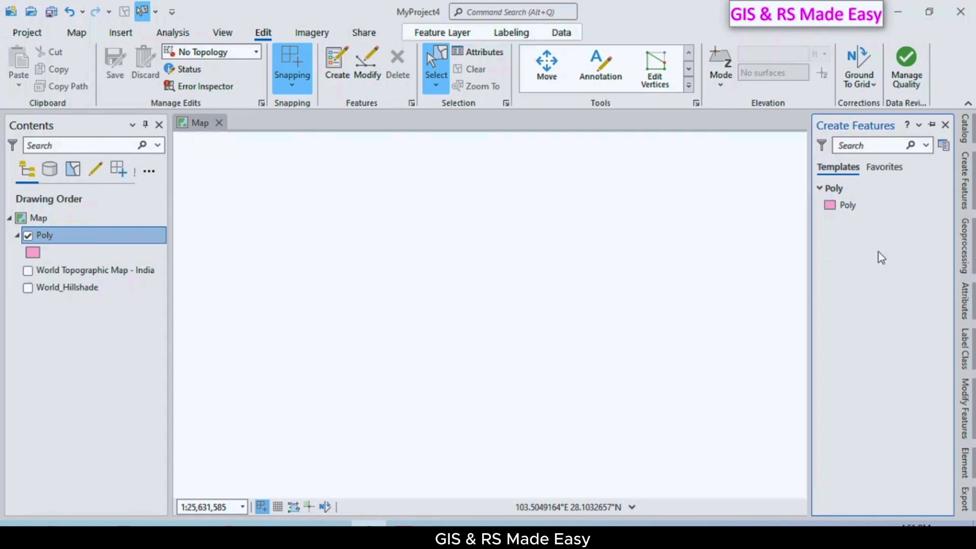
pyautogui.click(848, 206)
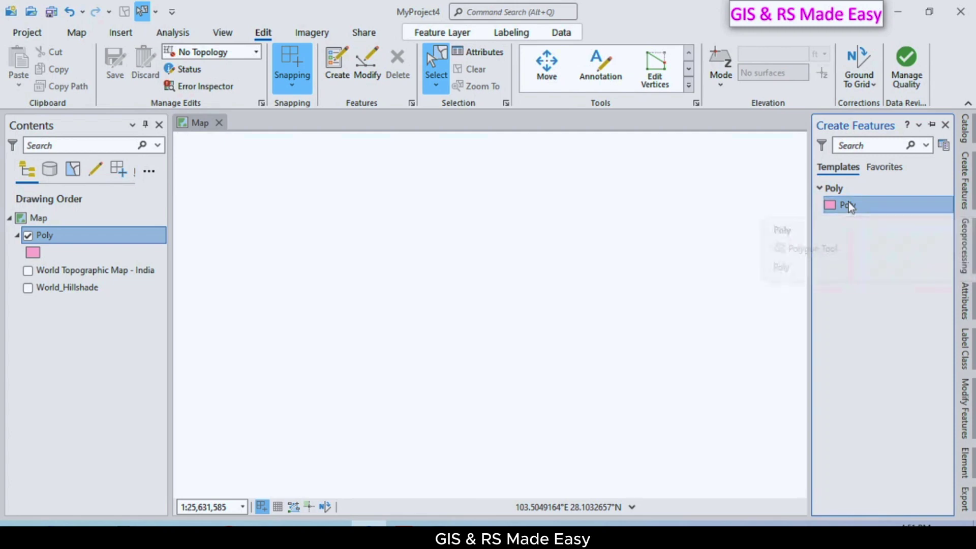
# - Draw a fifteen-vertex irregular pink polygon on the left of the map and finish it
pyautogui.click(849, 203)
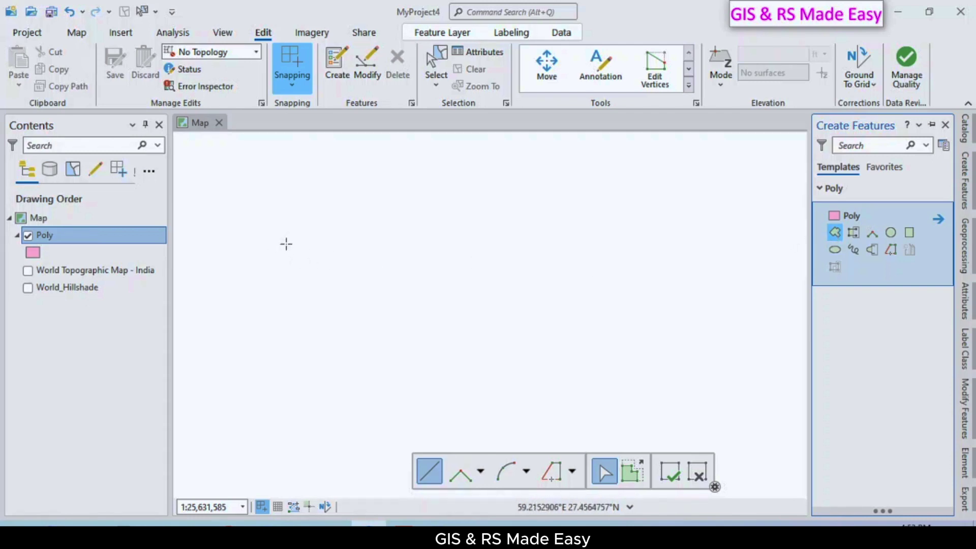
pyautogui.click(275, 249)
pyautogui.click(265, 275)
pyautogui.click(263, 308)
pyautogui.click(287, 338)
pyautogui.click(311, 352)
pyautogui.click(351, 361)
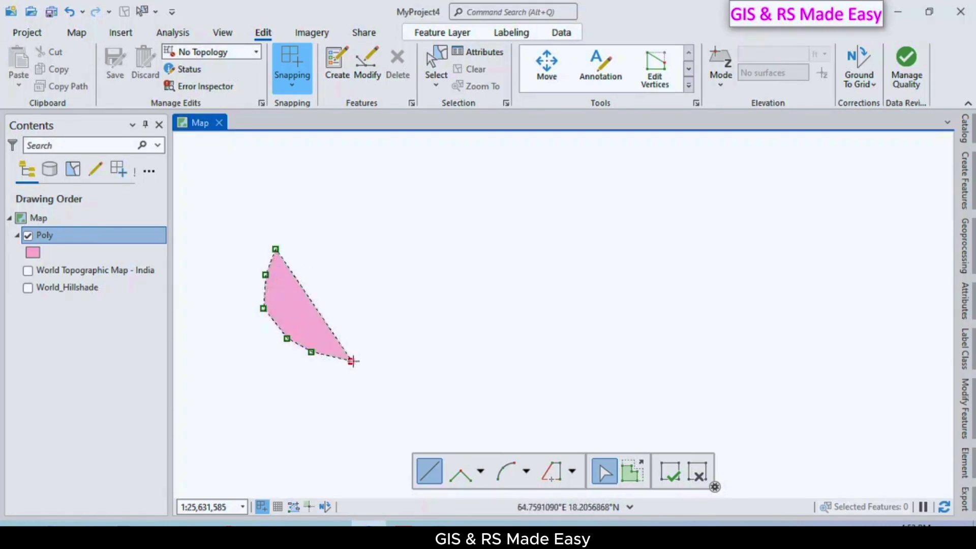
pyautogui.click(371, 341)
pyautogui.click(385, 310)
pyautogui.click(398, 279)
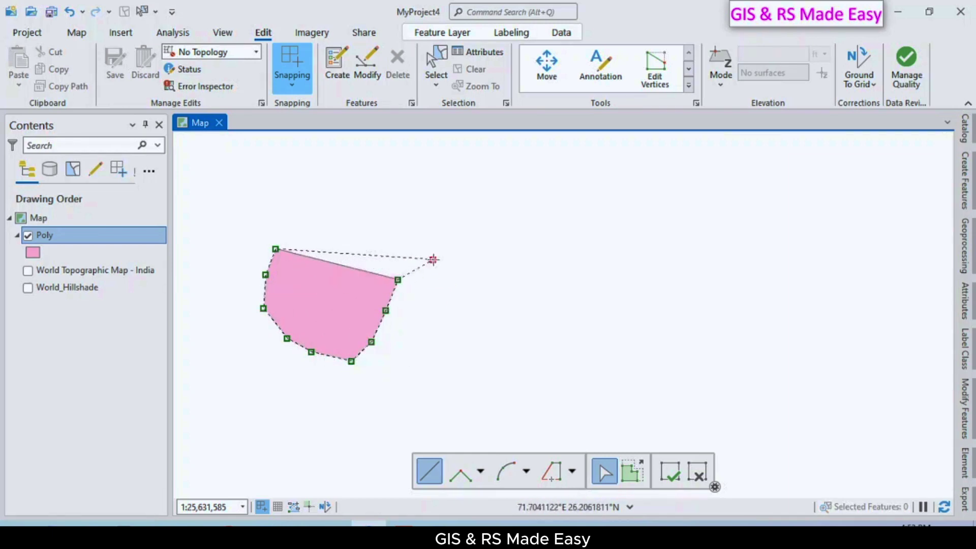
pyautogui.click(433, 260)
pyautogui.click(420, 244)
pyautogui.click(400, 231)
pyautogui.click(360, 226)
pyautogui.click(346, 257)
pyautogui.click(335, 273)
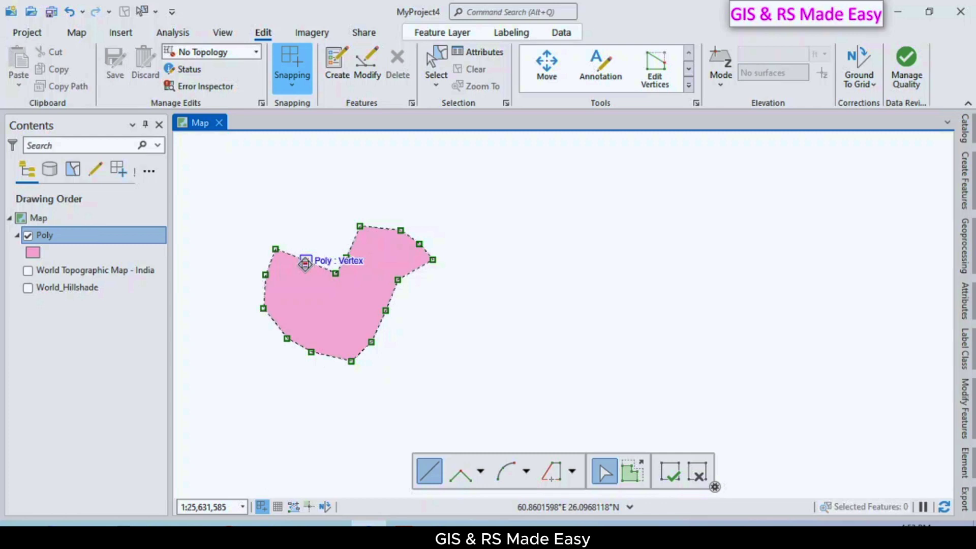
pyautogui.rightClick(307, 263)
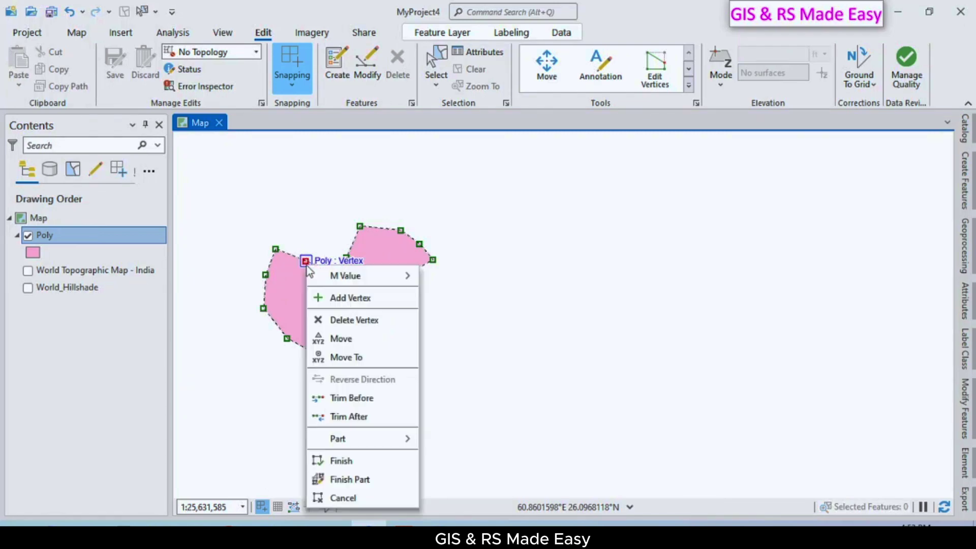
pyautogui.click(341, 461)
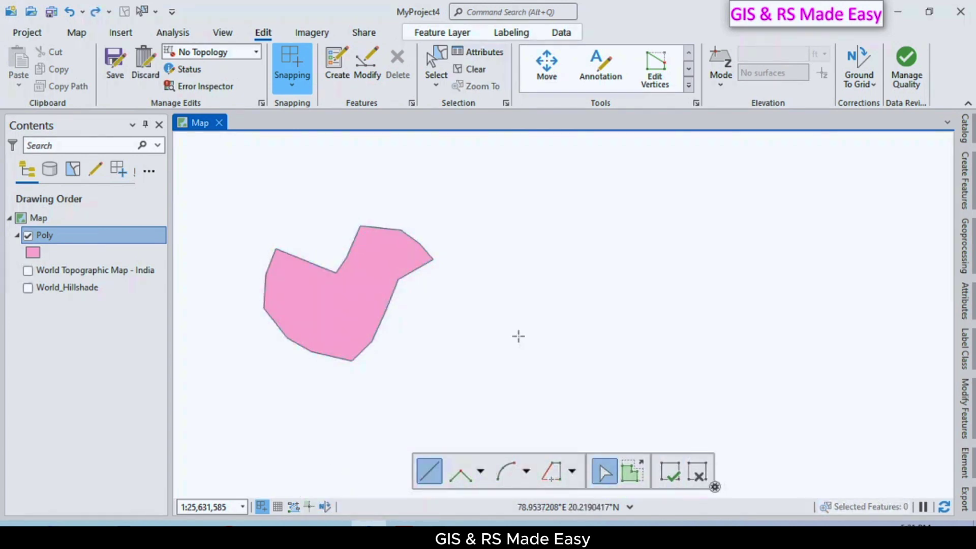
# - Cancel the stray new sketch and save all Poly edits, confirming Yes
pyautogui.click(518, 336)
pyautogui.press('Escape')
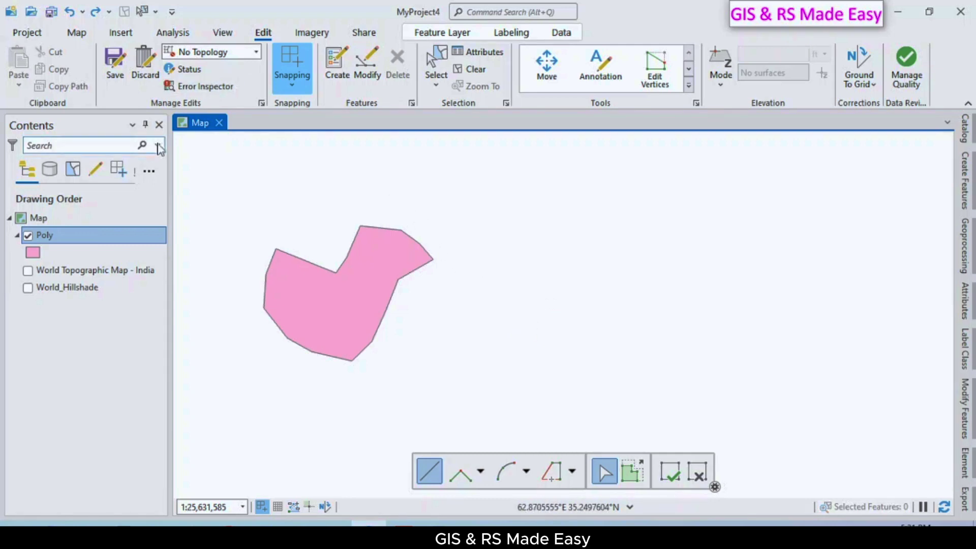
pyautogui.click(117, 89)
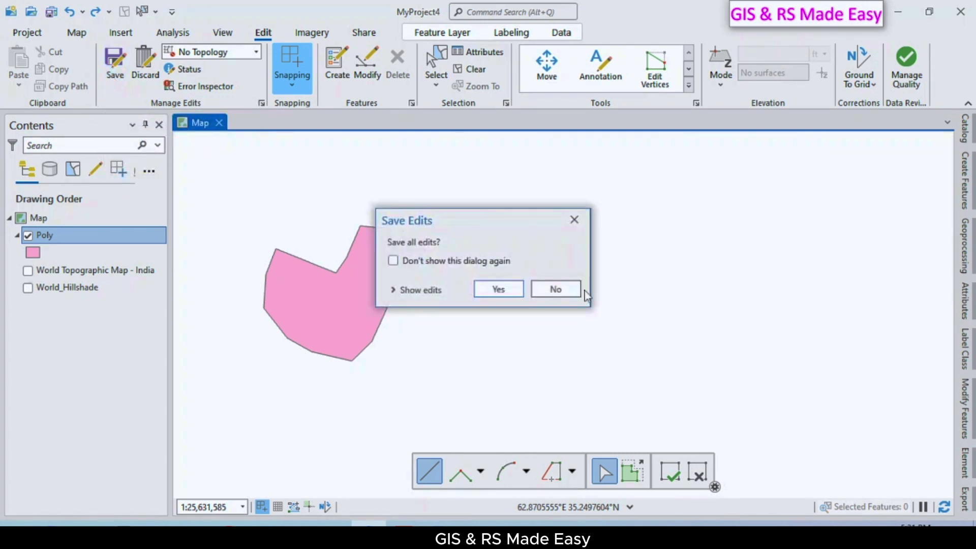
pyautogui.click(498, 289)
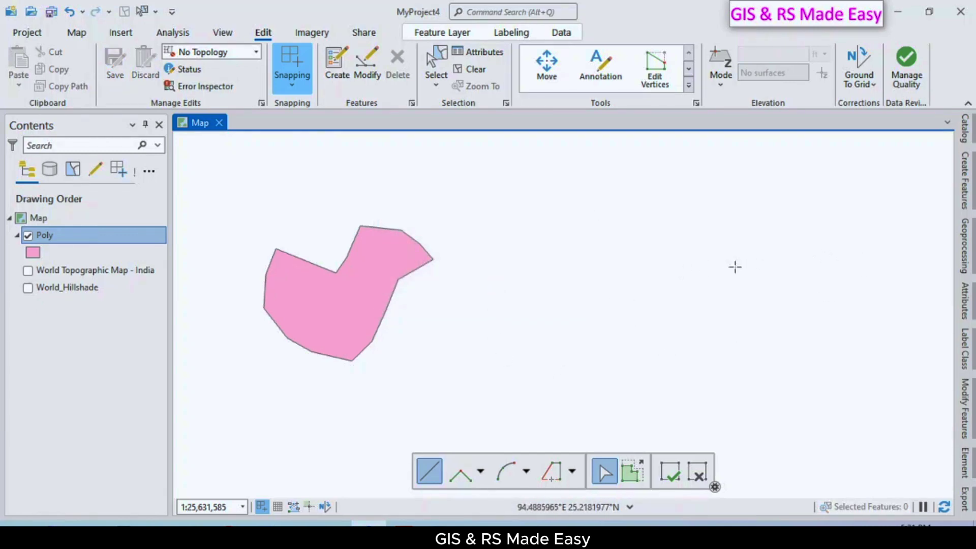
pyautogui.click(965, 131)
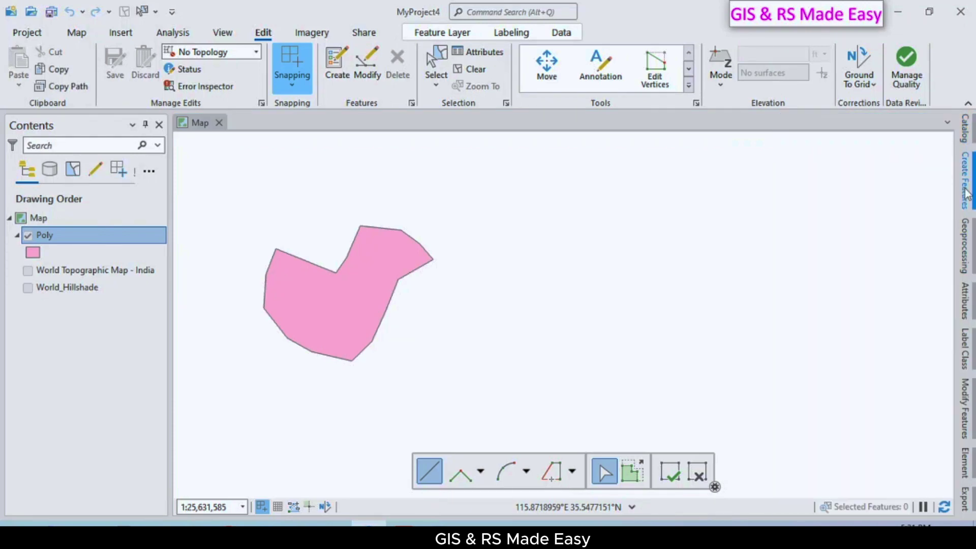
# - Draw a pink circle for Poly above and right of the irregular polygon
pyautogui.click(964, 188)
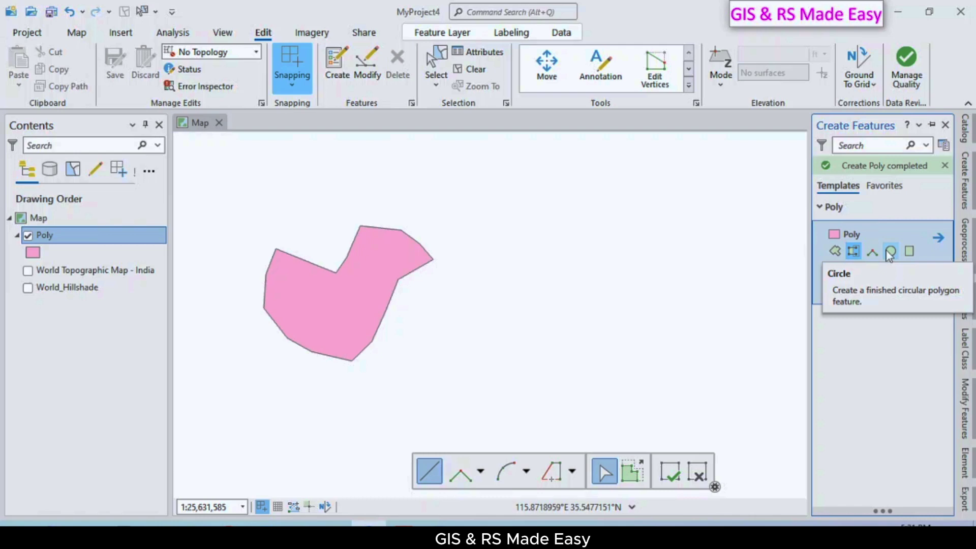
pyautogui.click(890, 253)
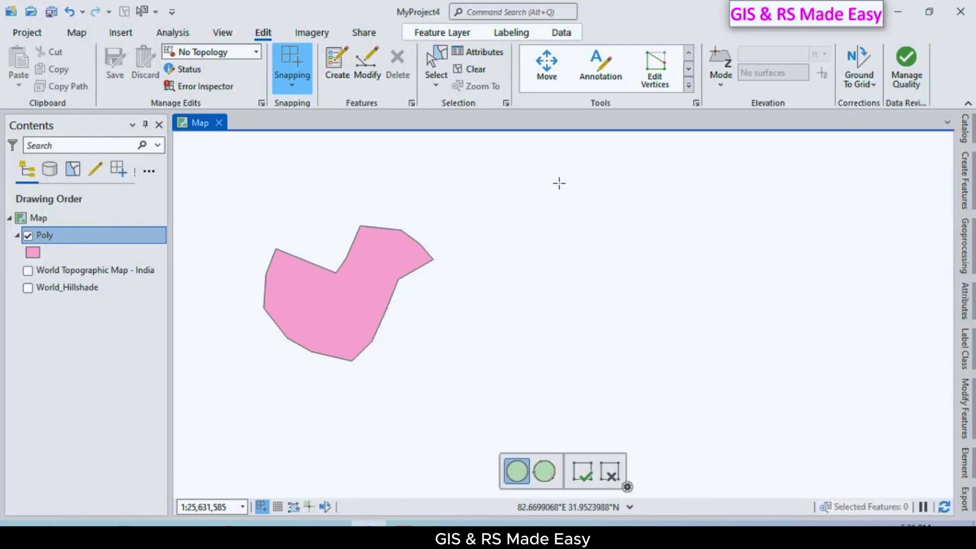
pyautogui.click(528, 179)
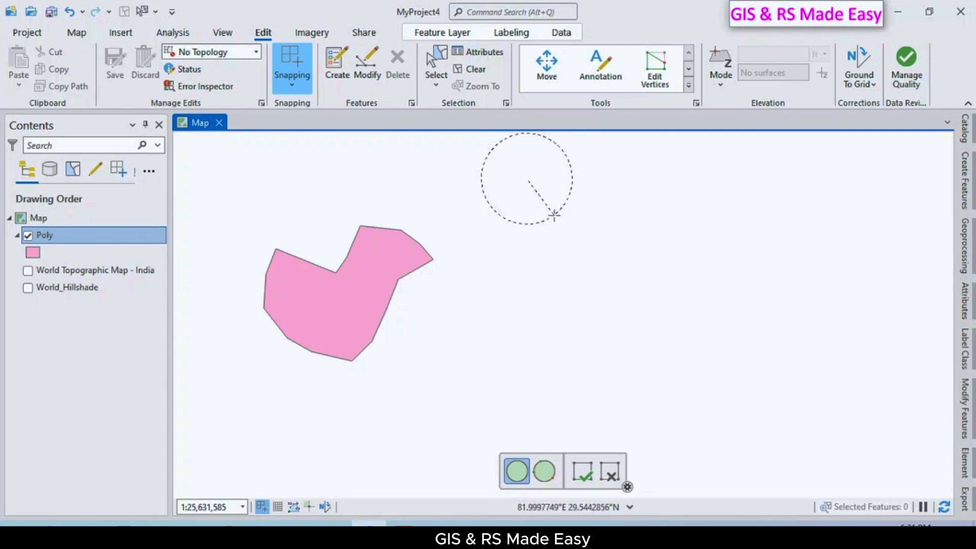
pyautogui.click(571, 173)
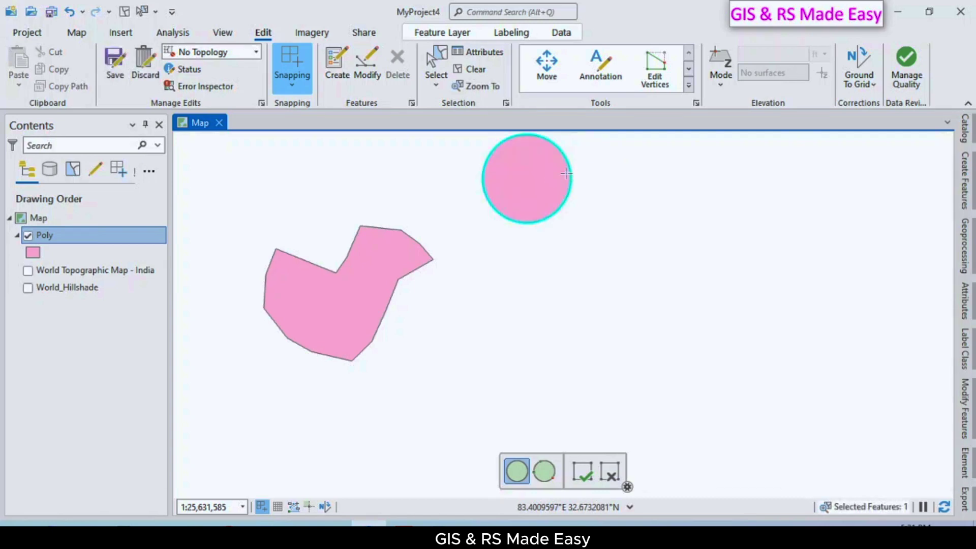
pyautogui.click(585, 480)
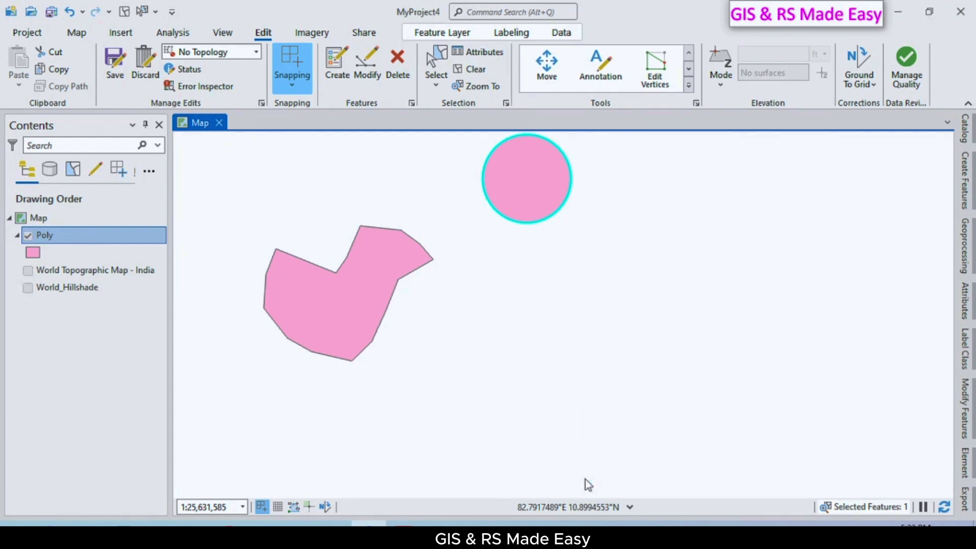
# - Deselect the circle and choose the Right Angle Polygon tool of the Poly template
pyautogui.click(647, 271)
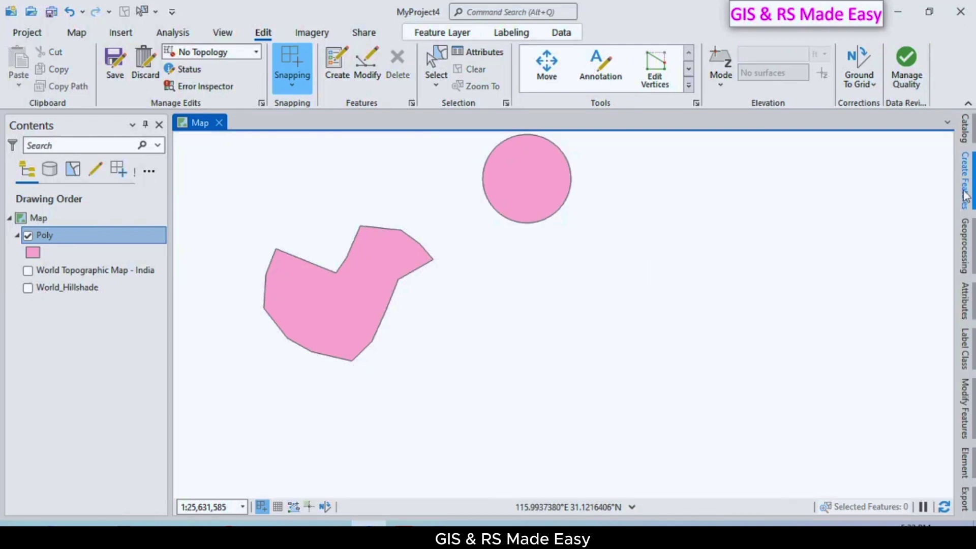
pyautogui.click(967, 198)
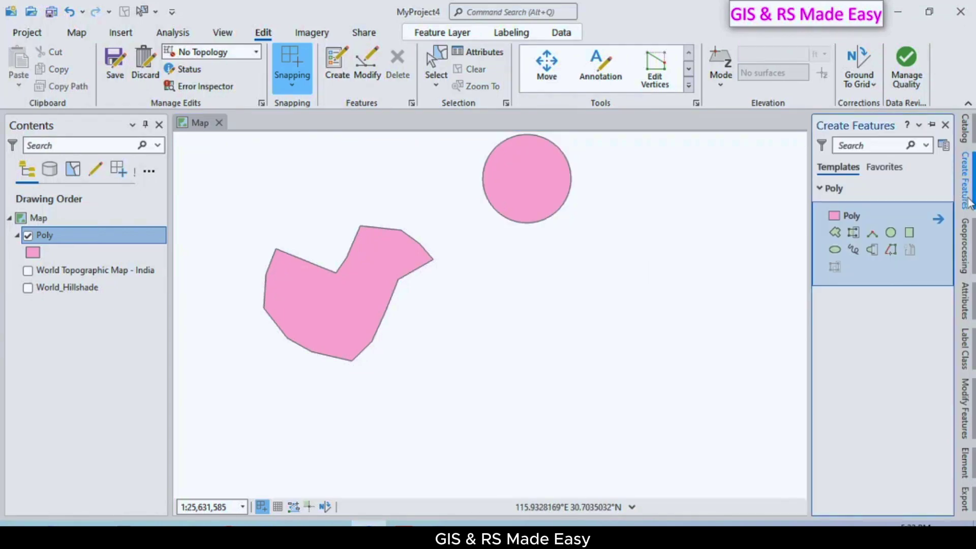
pyautogui.click(969, 203)
pyautogui.click(965, 198)
pyautogui.click(873, 234)
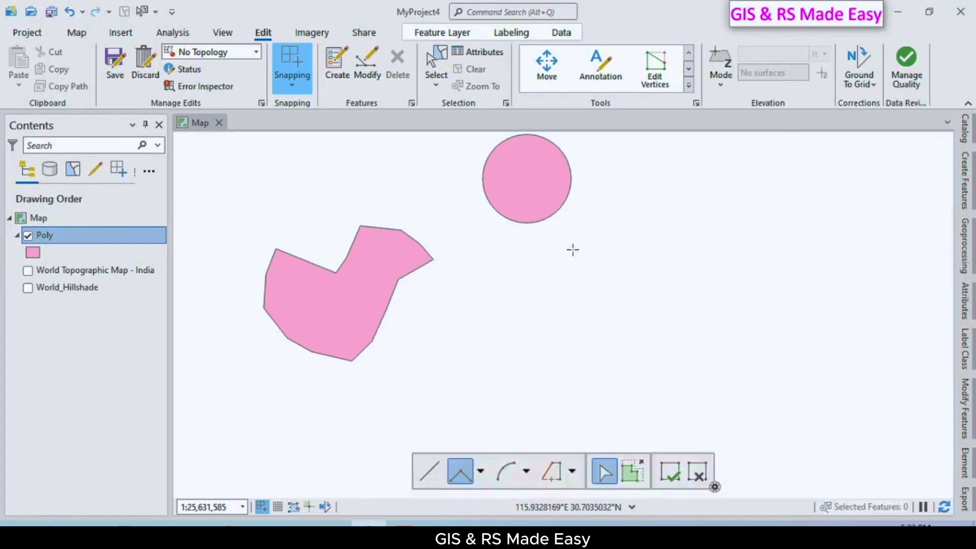
# - Draw a six-corner L-shaped right-angle polygon below the circle and complete it
pyautogui.click(583, 233)
pyautogui.click(676, 232)
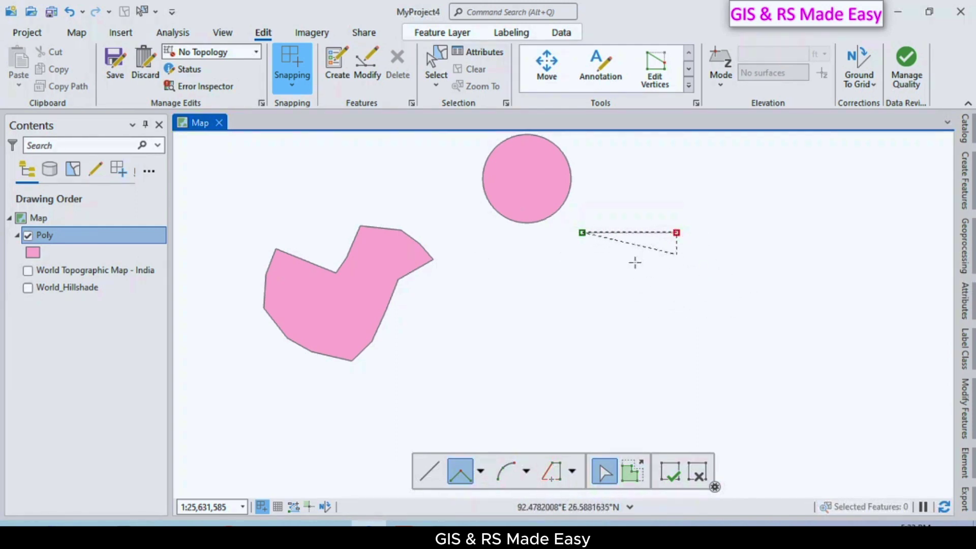
pyautogui.click(677, 316)
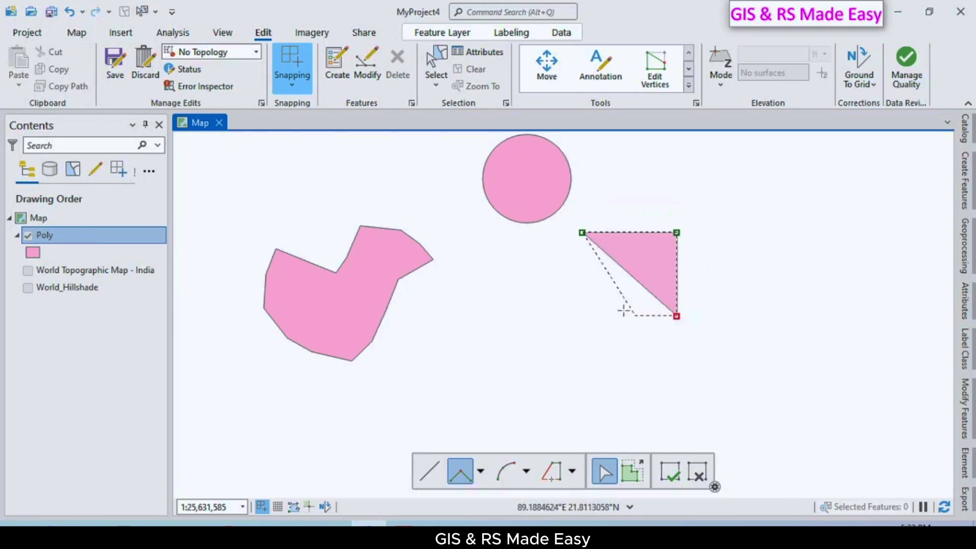
pyautogui.click(583, 316)
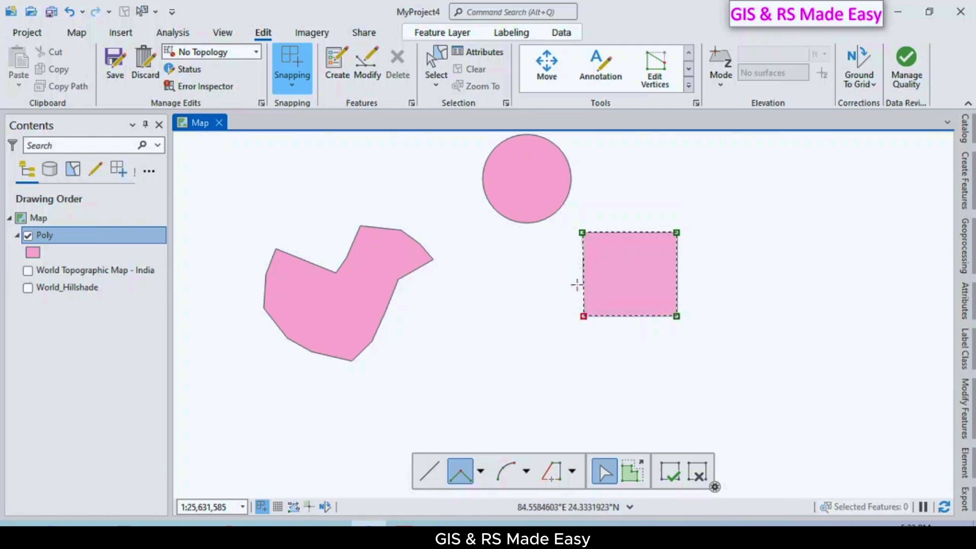
pyautogui.click(583, 375)
pyautogui.click(487, 375)
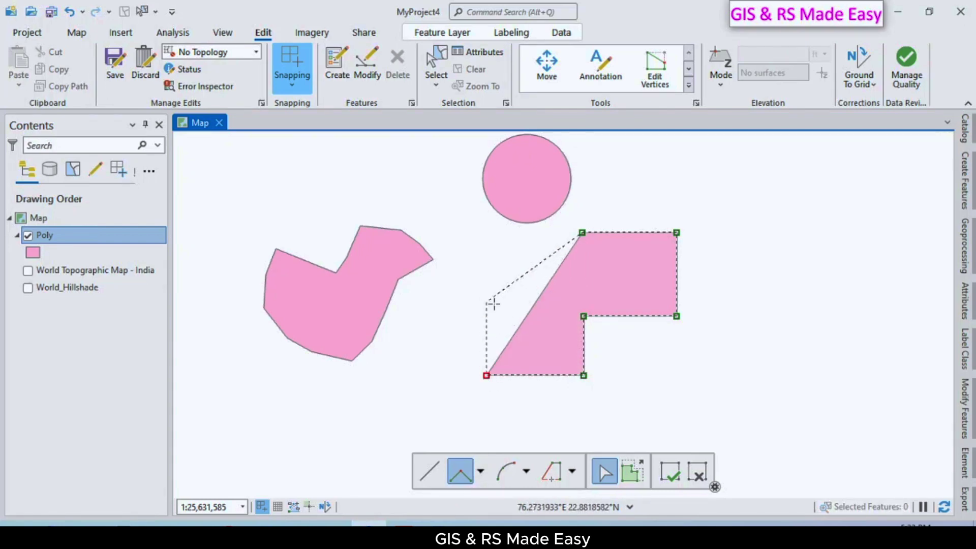
pyautogui.click(487, 231)
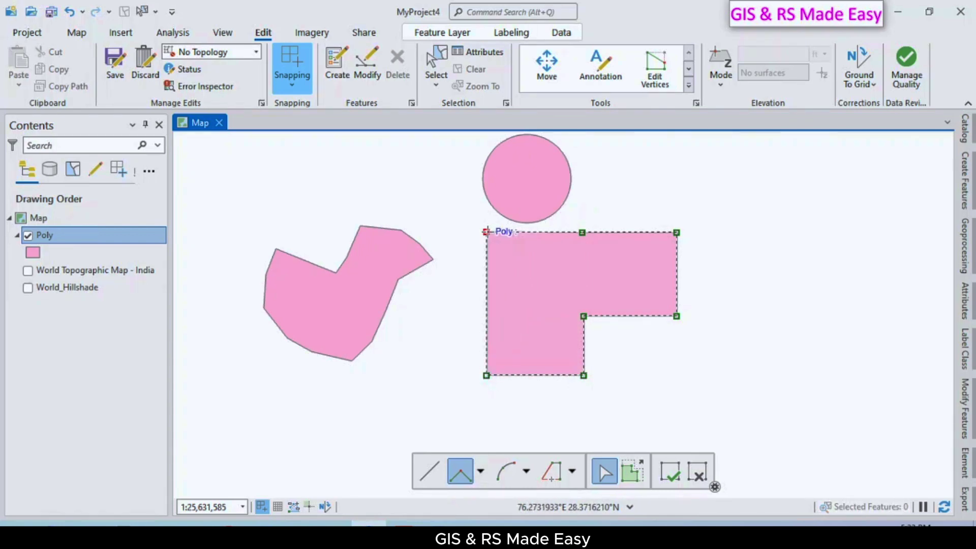
pyautogui.rightClick(487, 232)
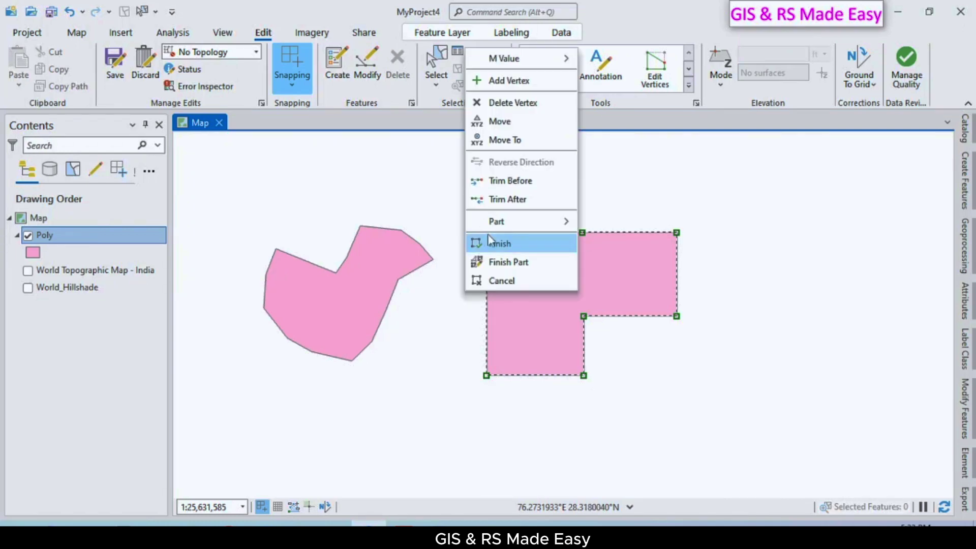
pyautogui.click(530, 243)
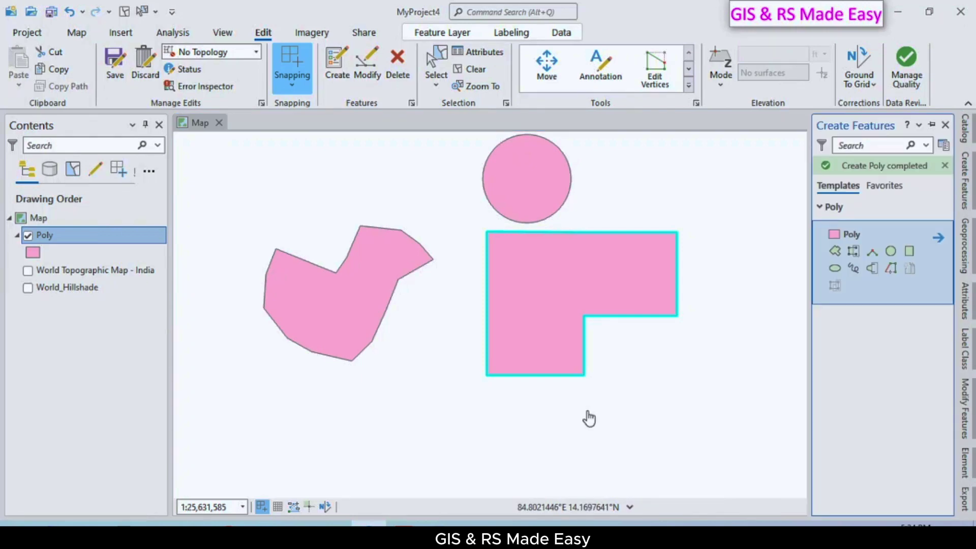
# - Draw a rectangle below the irregular shape and a square at the upper right
pyautogui.click(909, 252)
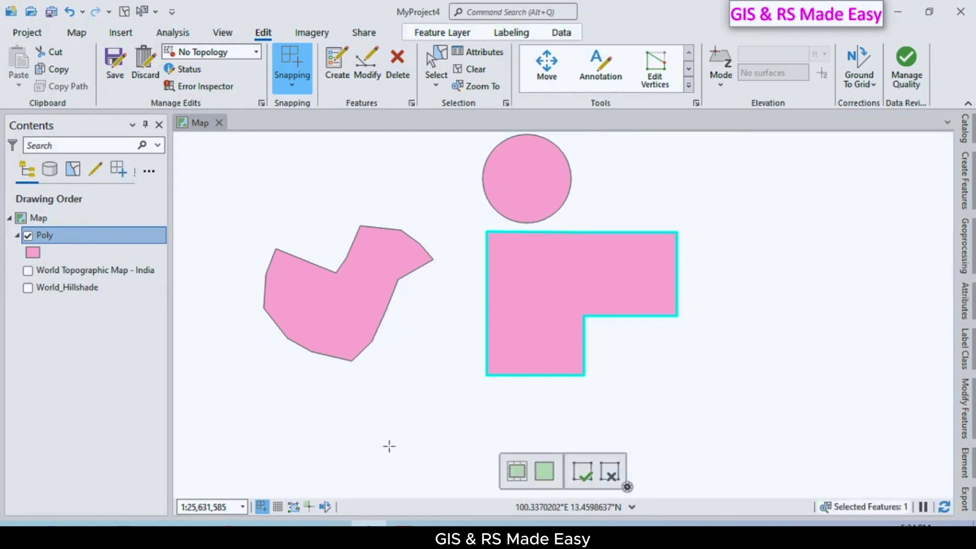
pyautogui.click(246, 369)
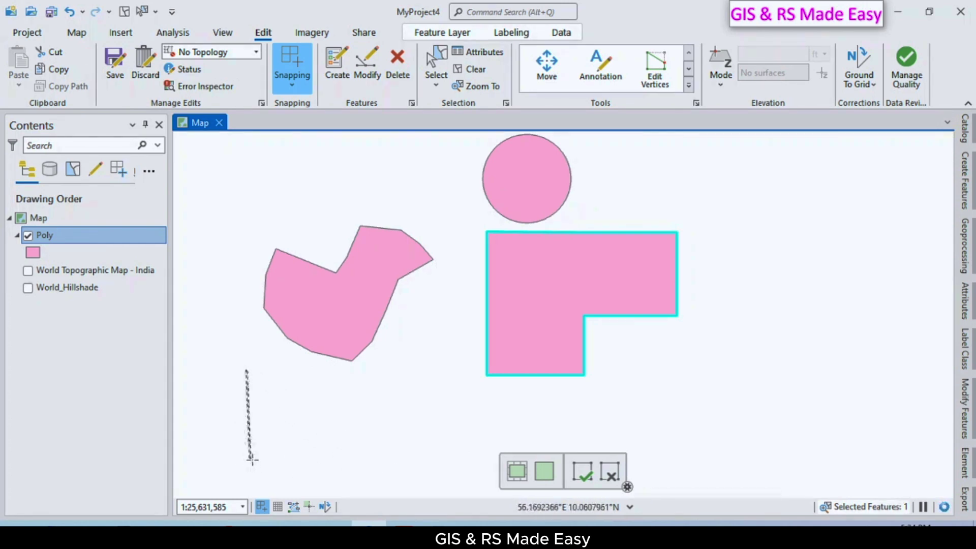
pyautogui.click(250, 463)
pyautogui.click(405, 457)
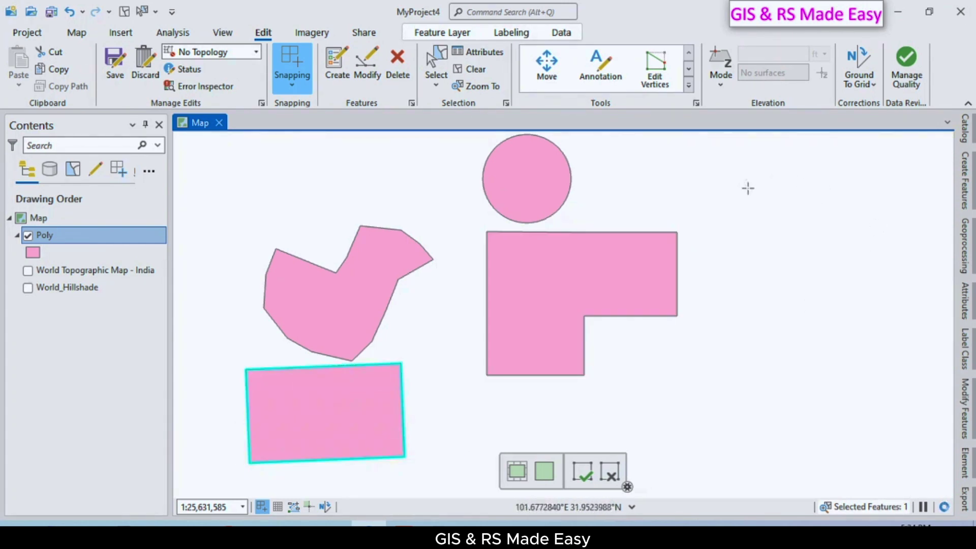
pyautogui.click(855, 192)
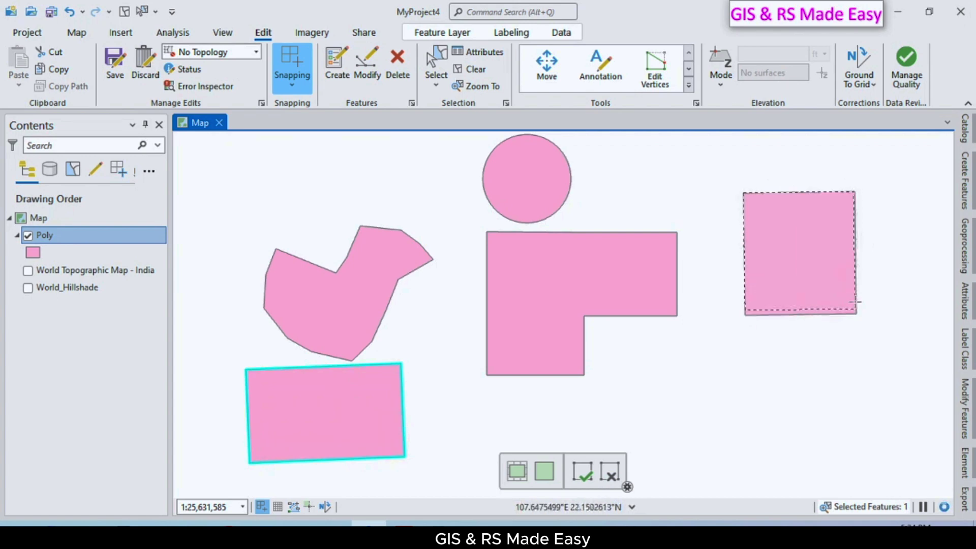
pyautogui.click(856, 294)
# - Add a lower-right rectangle and, in square mode, a small square beside the circle
pyautogui.click(696, 340)
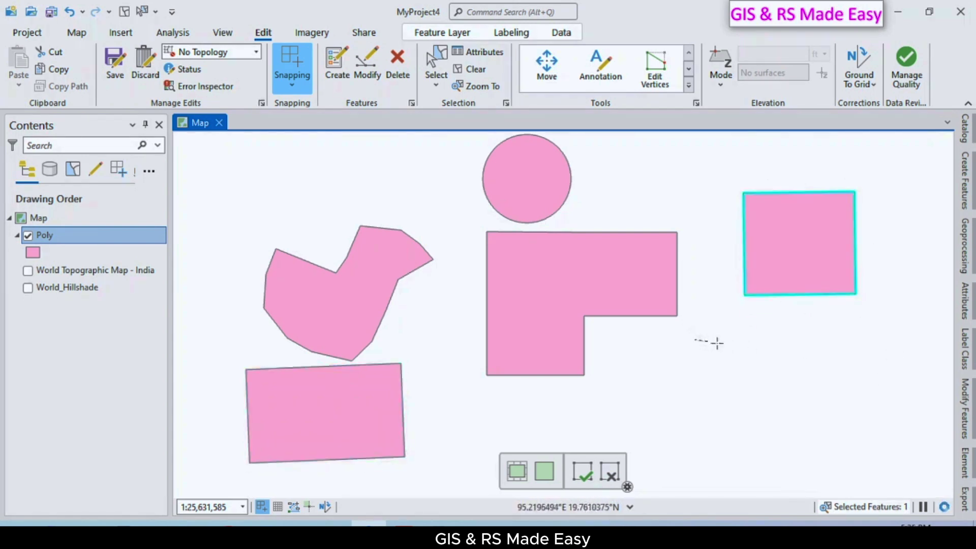
pyautogui.click(809, 336)
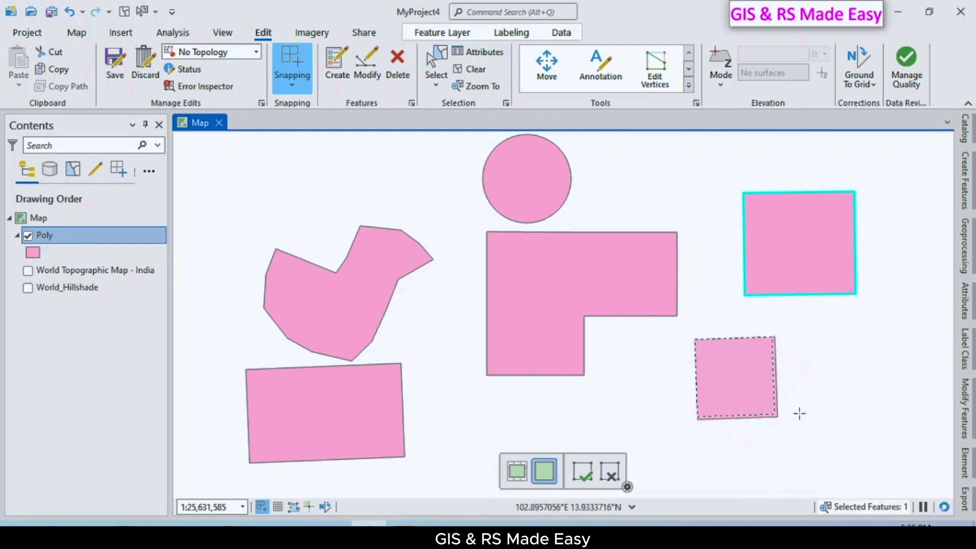
pyautogui.click(846, 459)
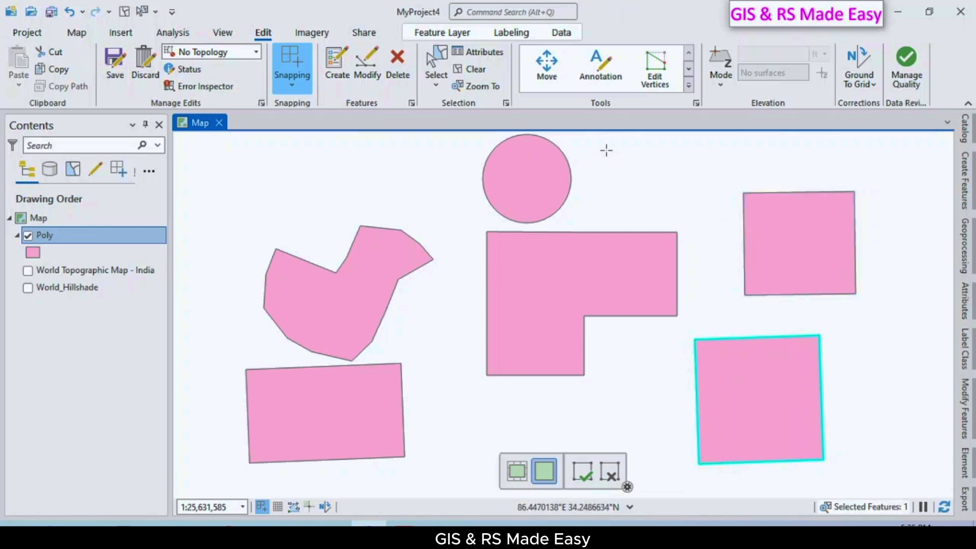
pyautogui.click(687, 148)
pyautogui.press('s')
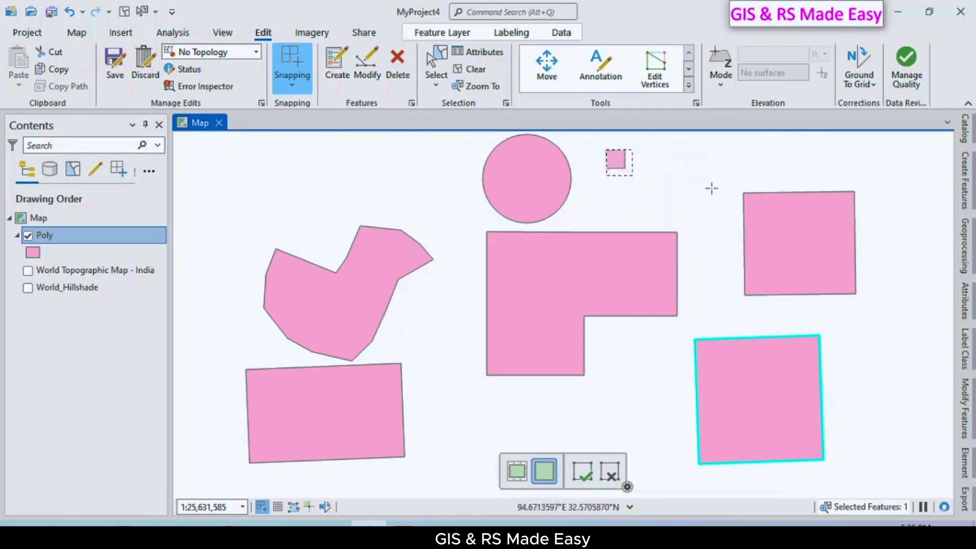
pyautogui.click(732, 209)
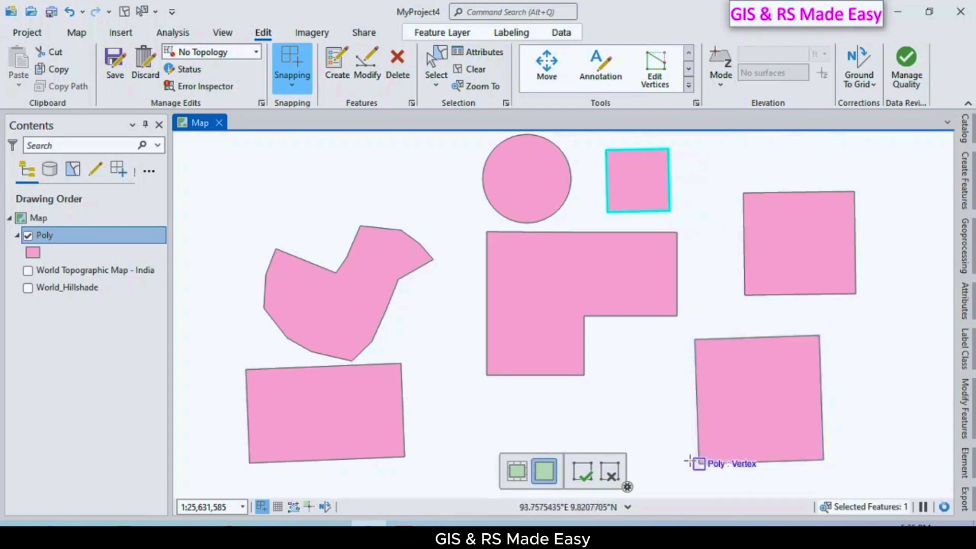
pyautogui.click(605, 486)
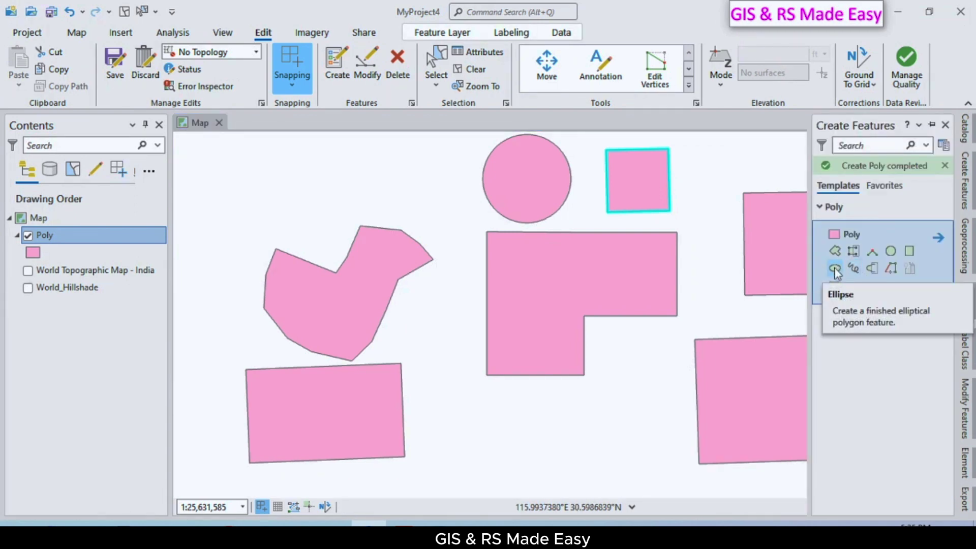
# - Draw a pink ellipse upper-left of the irregular shape with the Ellipse tool
pyautogui.click(836, 270)
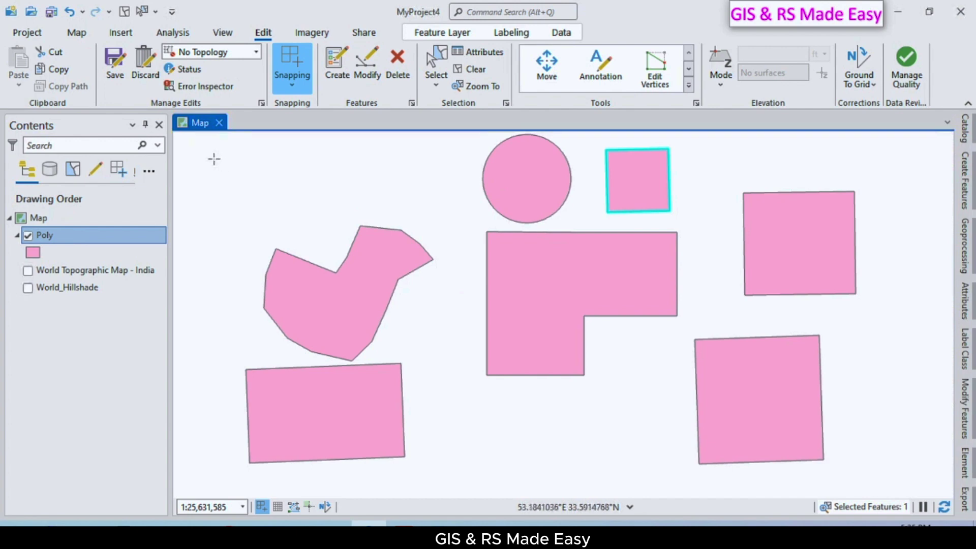
pyautogui.click(216, 152)
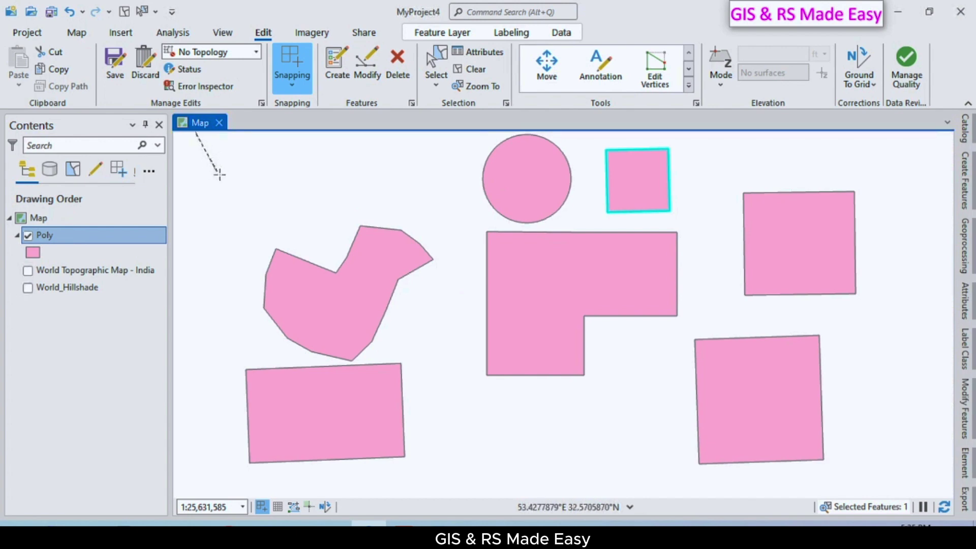
pyautogui.click(281, 154)
pyautogui.click(284, 180)
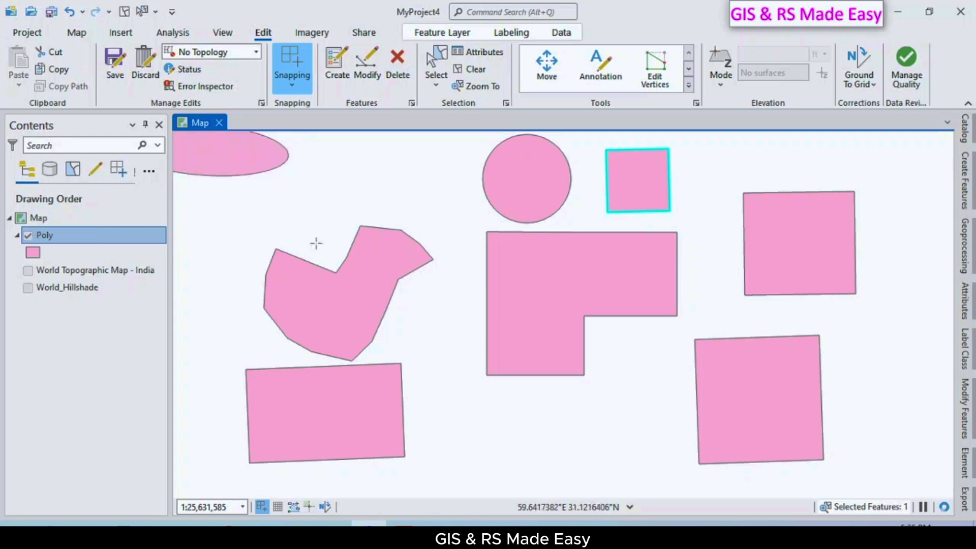
# - Pan and zoom out, then draw a second ellipse at the top right
pyautogui.moveTo(331, 214); pyautogui.dragTo(429, 243)
pyautogui.scroll(-2, 428, 244)
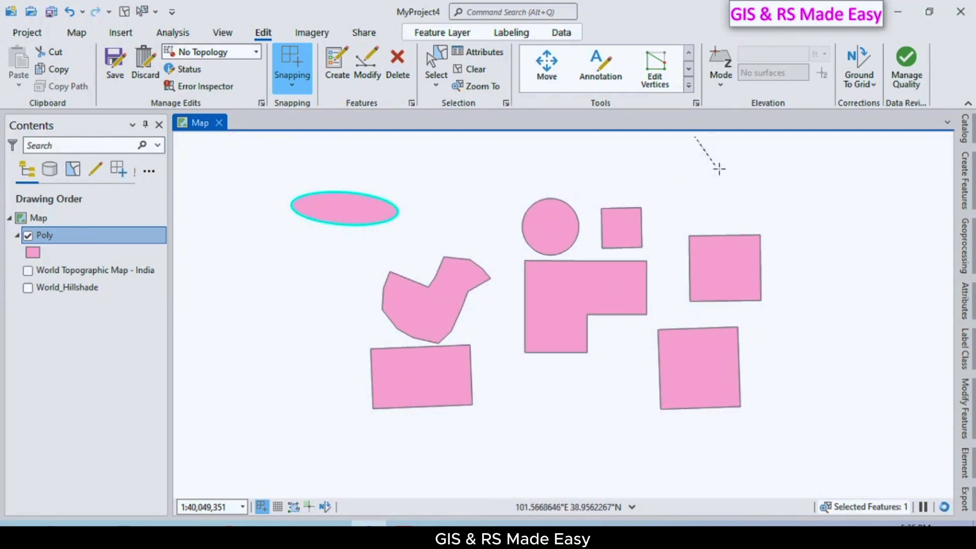
pyautogui.click(756, 147)
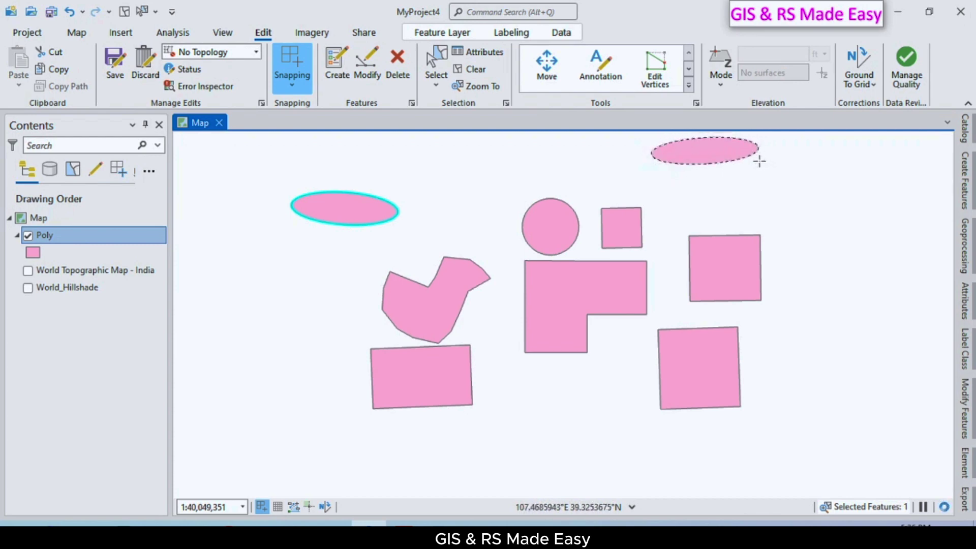
pyautogui.click(765, 164)
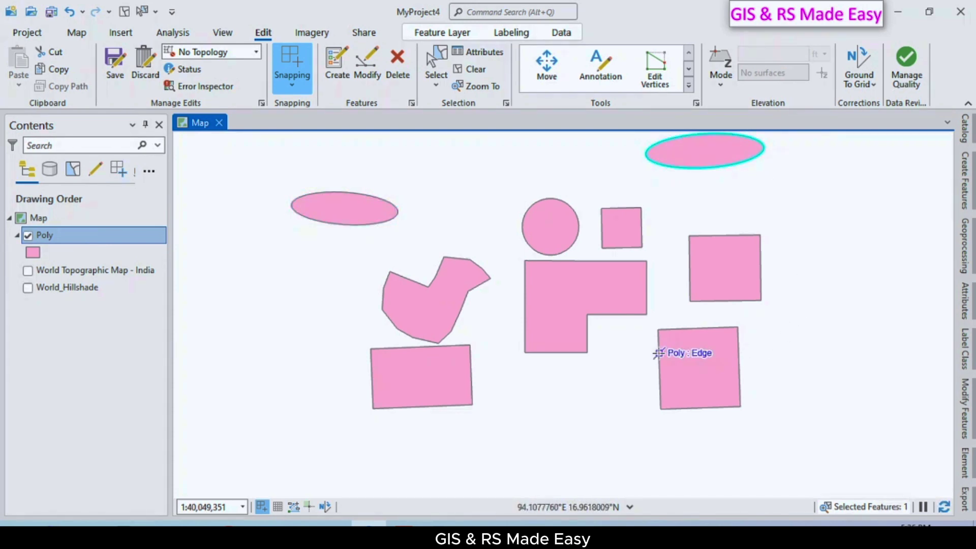
pyautogui.click(964, 180)
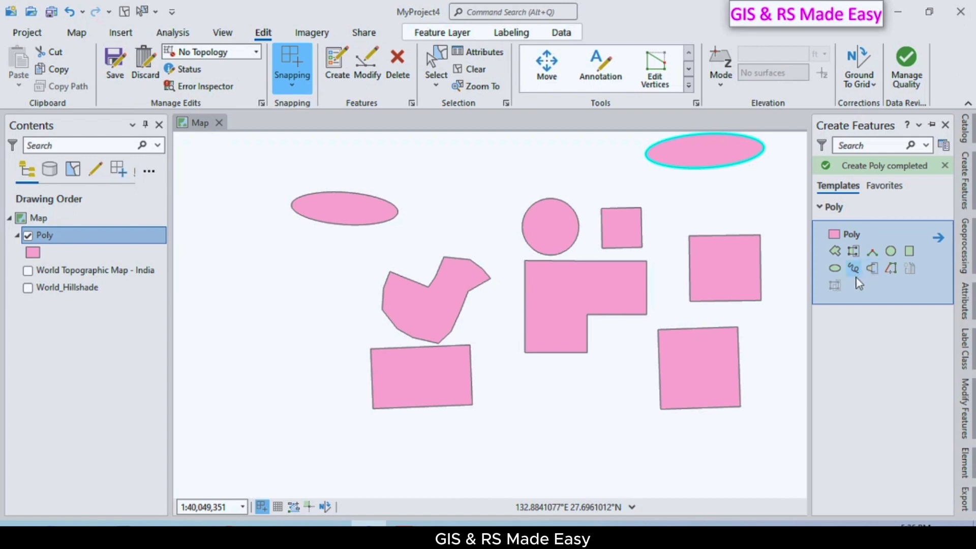
# - Sketch a large wavy freehand polygon at the far right of the Poly shapes and finish it
pyautogui.click(859, 271)
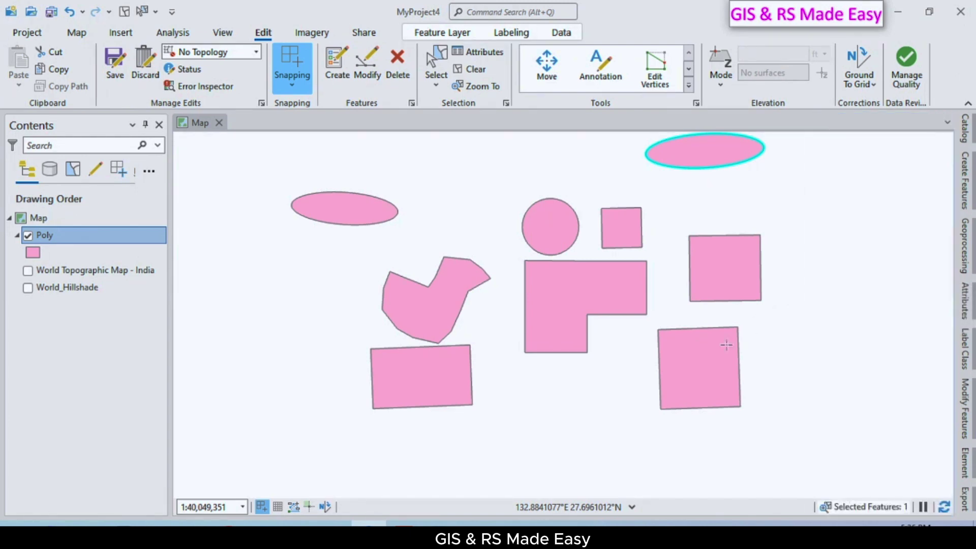
pyautogui.moveTo(816, 249)
pyautogui.mouseDown()
pyautogui.moveTo(813, 319)
pyautogui.moveTo(857, 386)
pyautogui.moveTo(904, 396)
pyautogui.moveTo(911, 350)
pyautogui.moveTo(936, 299)
pyautogui.moveTo(917, 254)
pyautogui.moveTo(891, 253)
pyautogui.moveTo(906, 190)
pyautogui.moveTo(836, 178)
pyautogui.moveTo(805, 203)
pyautogui.mouseUp()
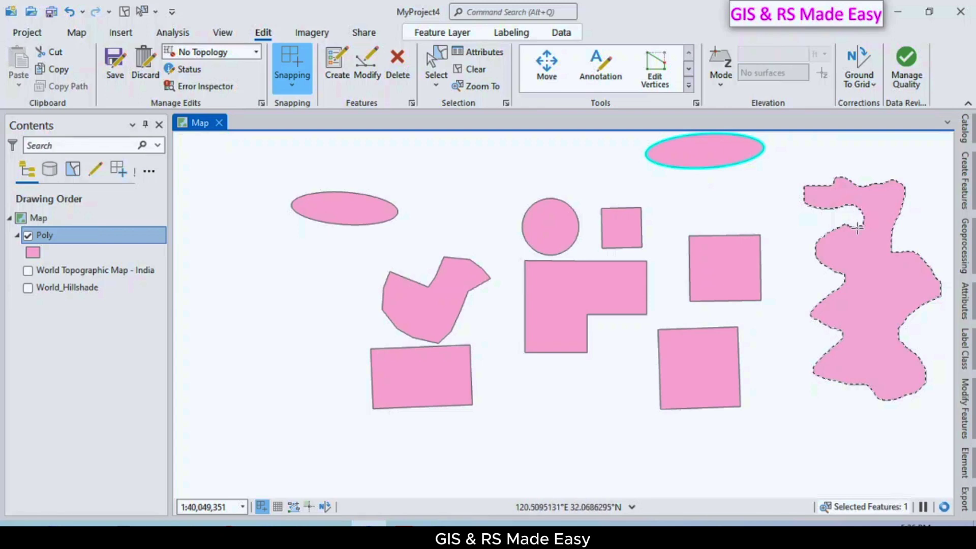
pyautogui.rightClick(858, 228)
pyautogui.click(763, 442)
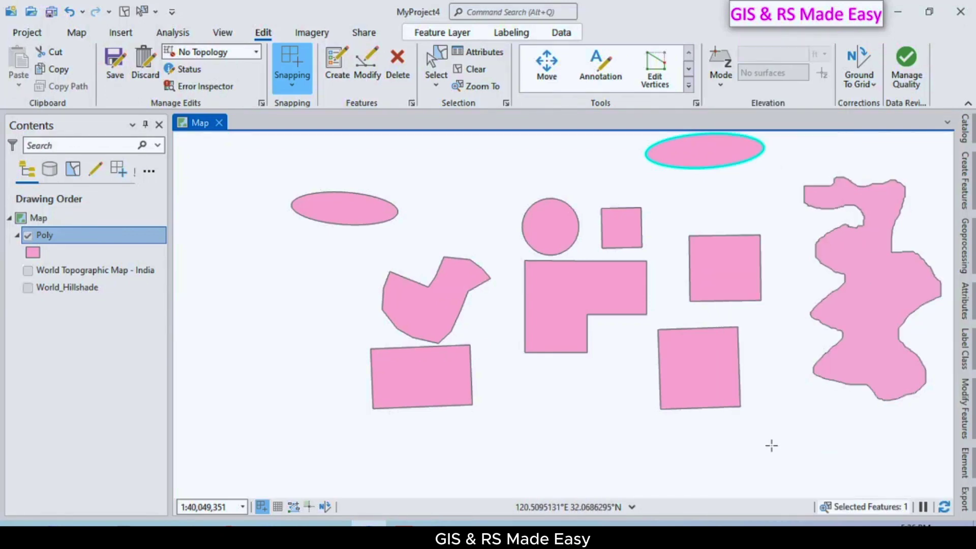
pyautogui.scroll(3, 442, 305)
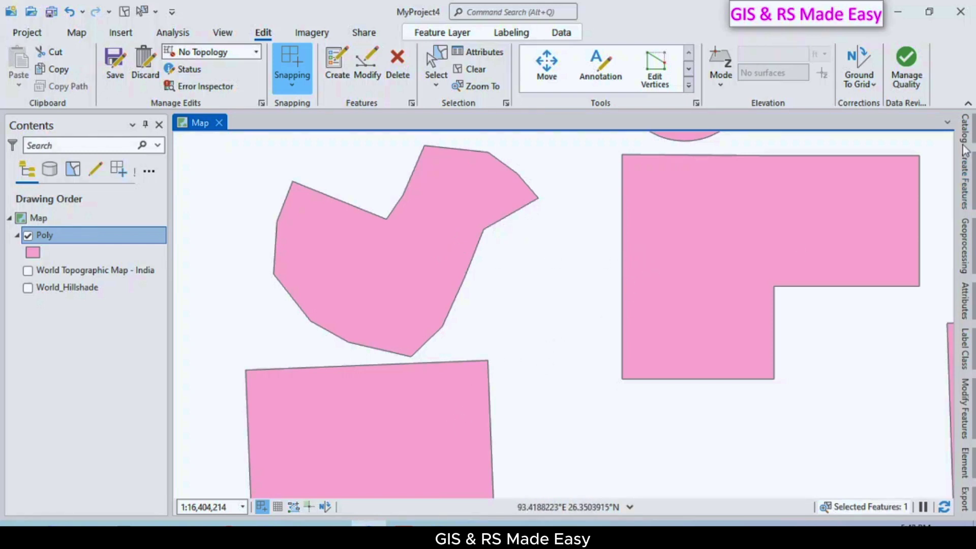
pyautogui.click(965, 180)
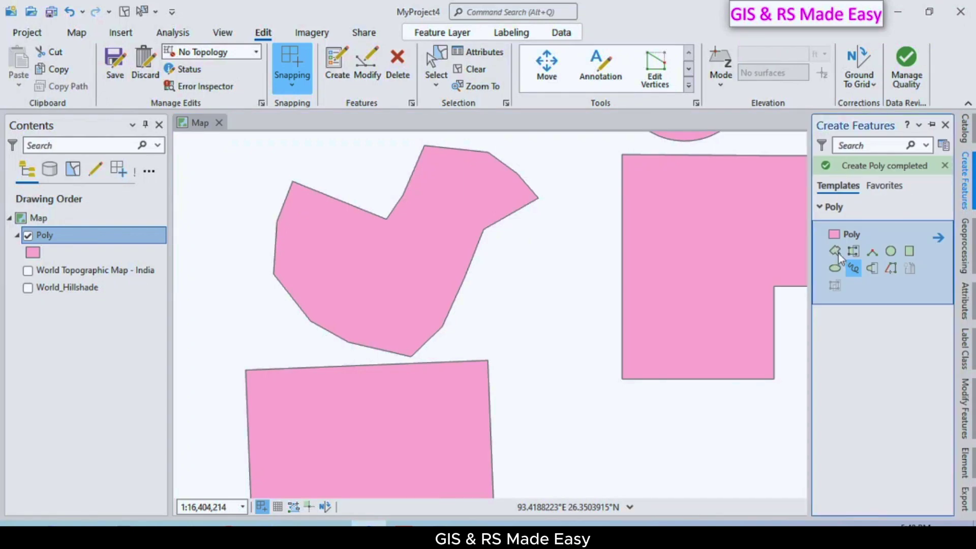
pyautogui.click(836, 251)
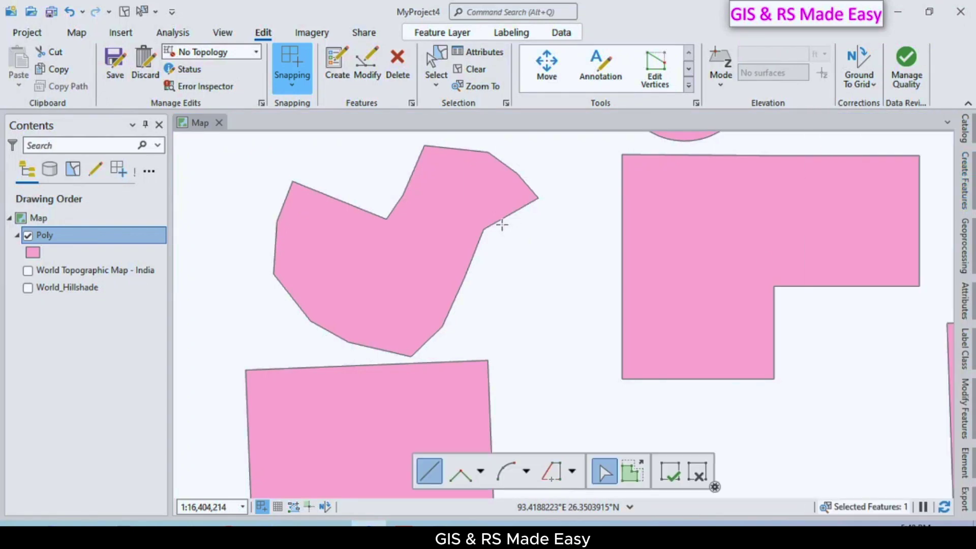
pyautogui.click(538, 198)
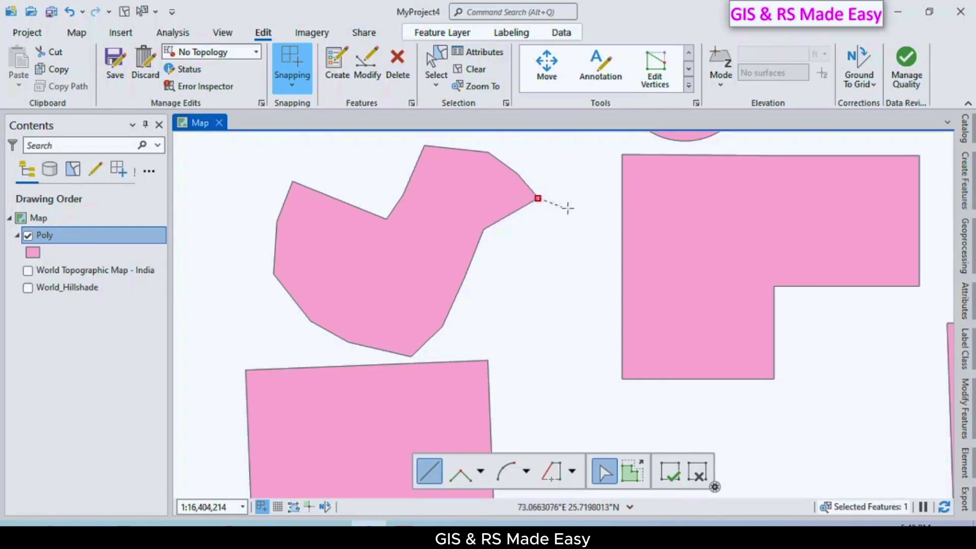
pyautogui.click(622, 211)
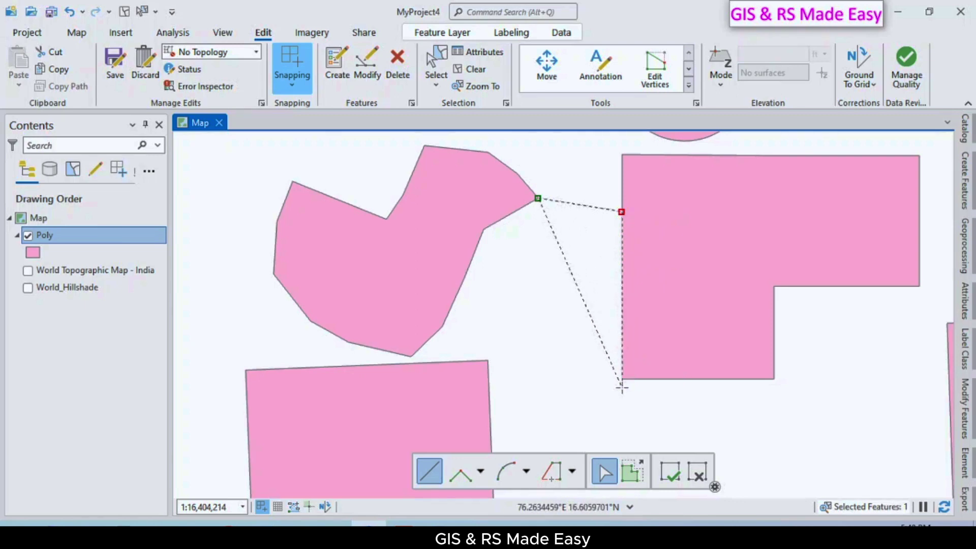
pyautogui.click(623, 387)
pyautogui.click(602, 410)
pyautogui.click(564, 424)
pyautogui.click(507, 427)
pyautogui.click(489, 411)
pyautogui.click(487, 360)
pyautogui.click(414, 363)
pyautogui.click(410, 336)
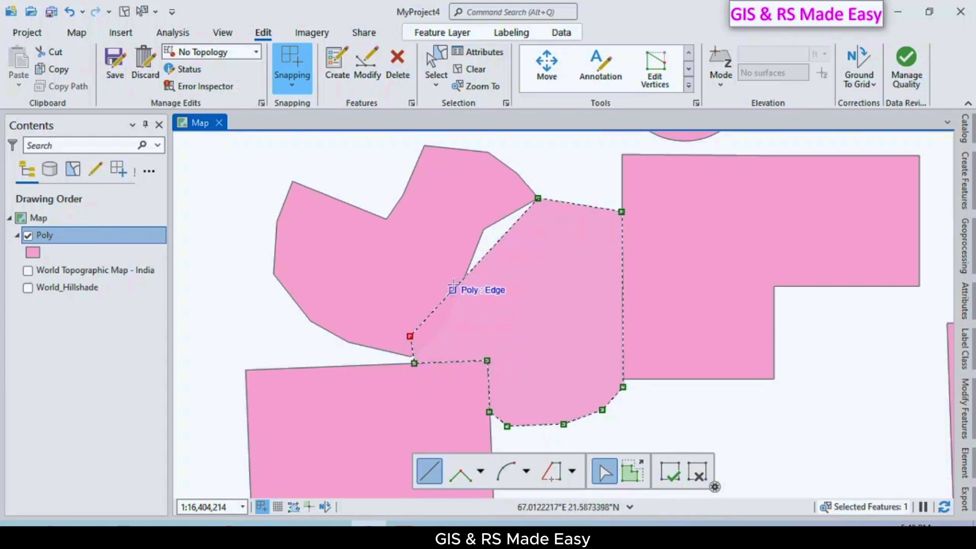
pyautogui.click(457, 271)
pyautogui.click(484, 230)
pyautogui.rightClick(486, 231)
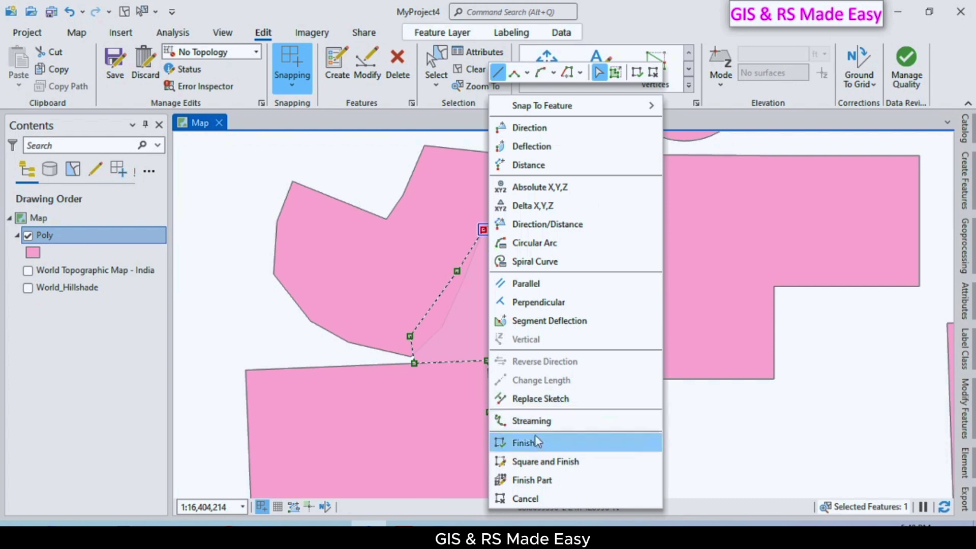
pyautogui.click(524, 443)
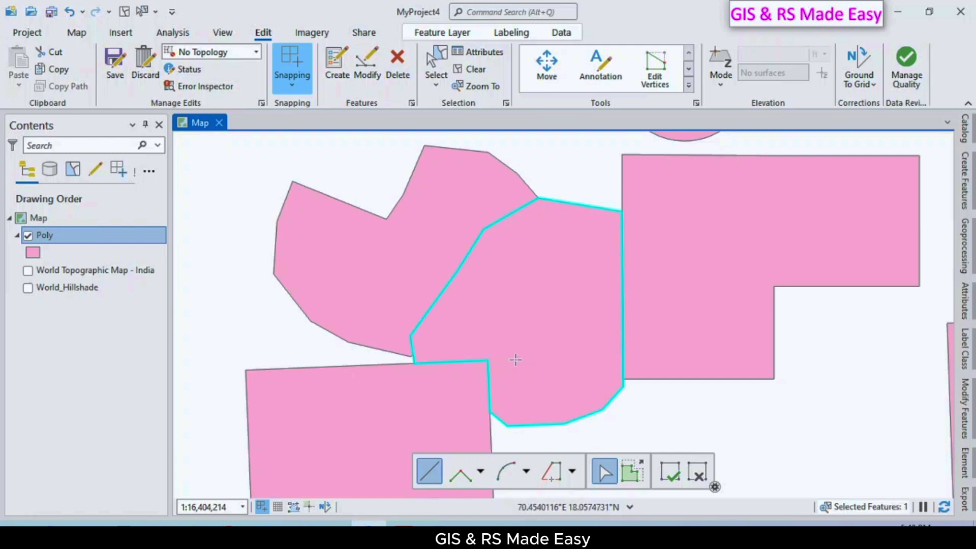
pyautogui.press('Delete')
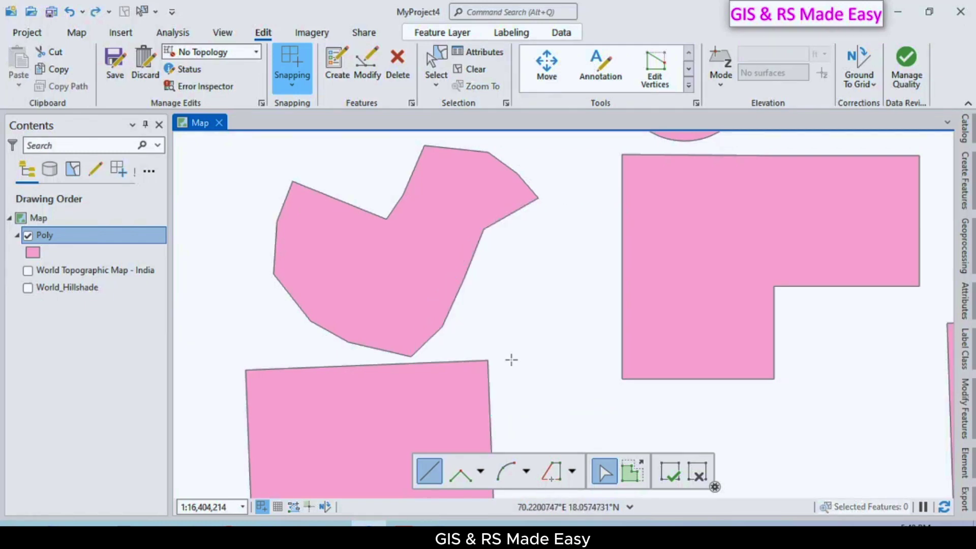
# - Choose the autocomplete polygon template for Poly and outline the top of the gap into the L-shape
pyautogui.click(962, 185)
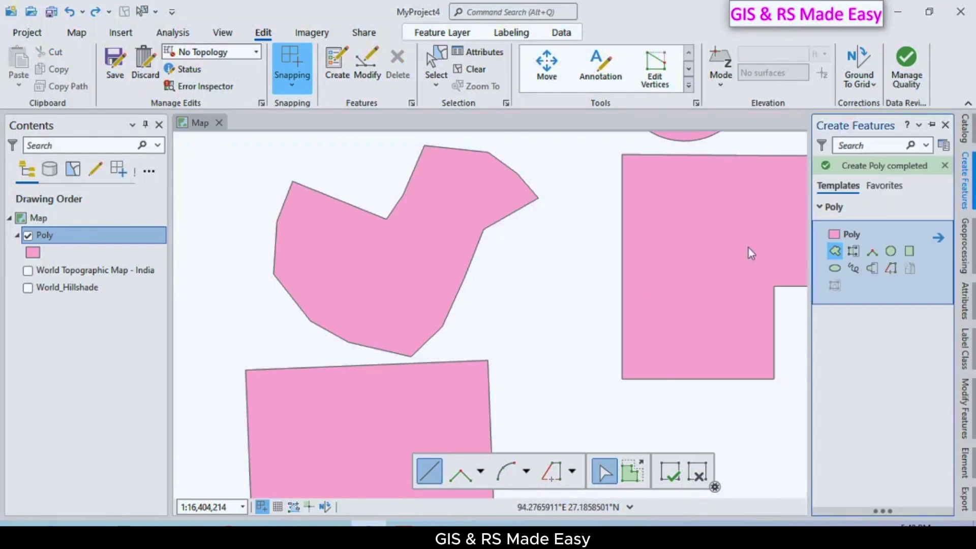
pyautogui.click(854, 252)
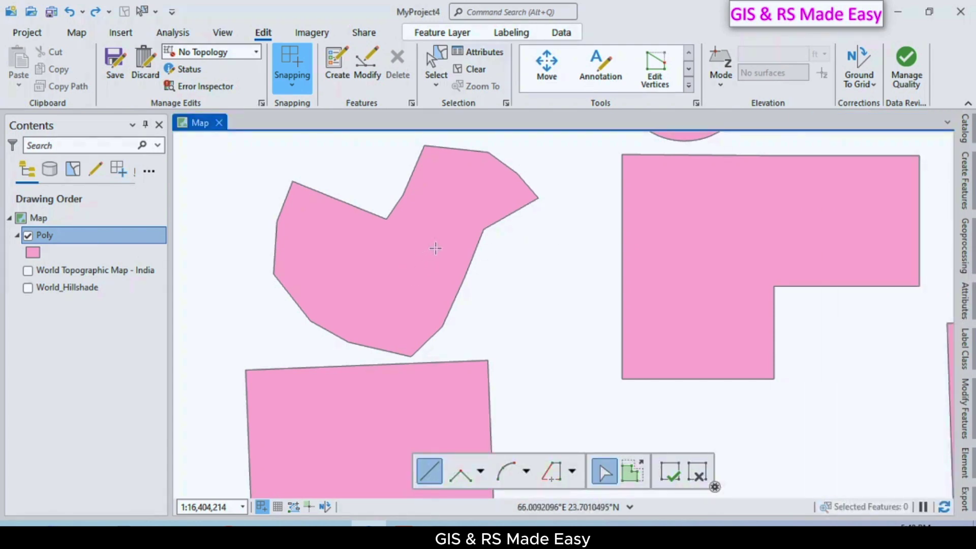
pyautogui.click(448, 230)
pyautogui.click(495, 194)
pyautogui.click(573, 202)
pyautogui.click(630, 230)
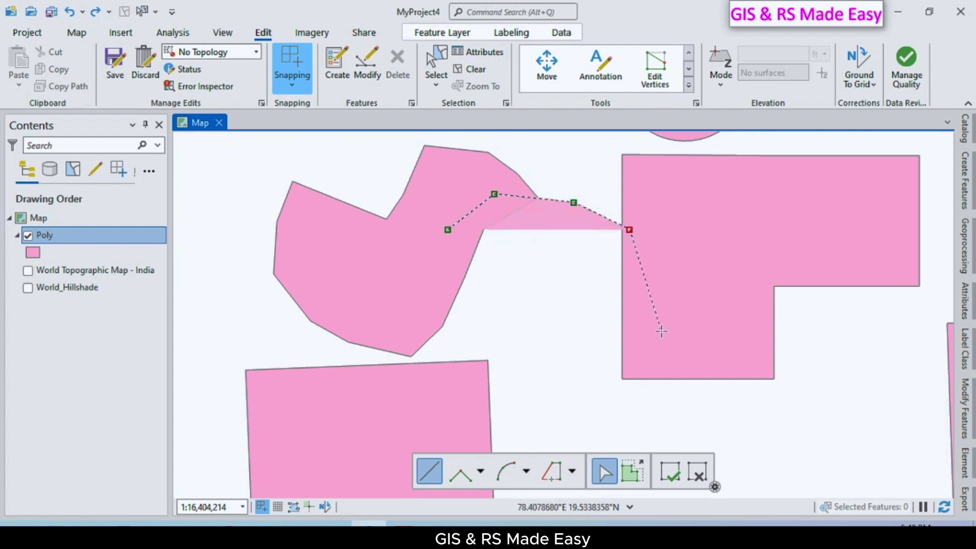
# - Continue the outline down to the rectangle's corner, finish the gap-filling polygon, and save the edits
pyautogui.click(661, 331)
pyautogui.click(602, 412)
pyautogui.click(465, 409)
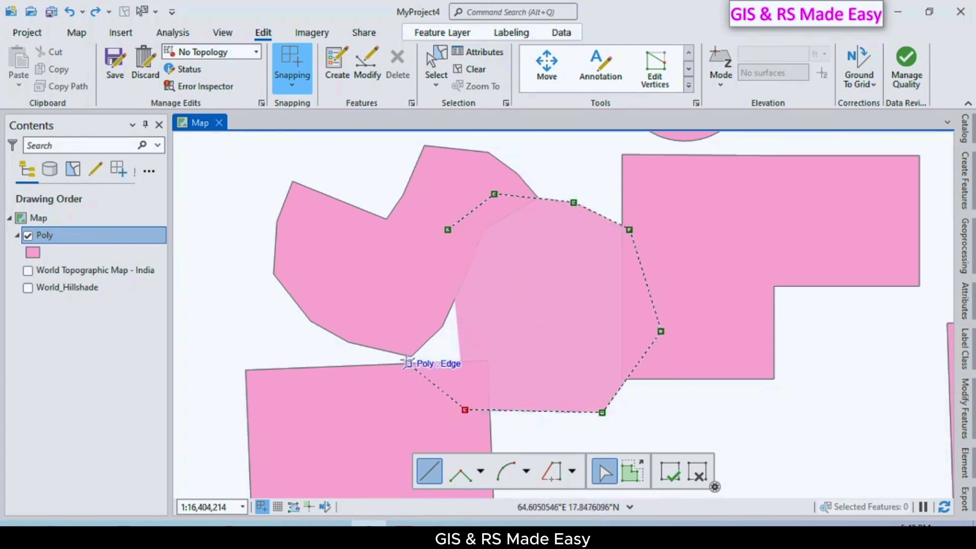
pyautogui.click(417, 380)
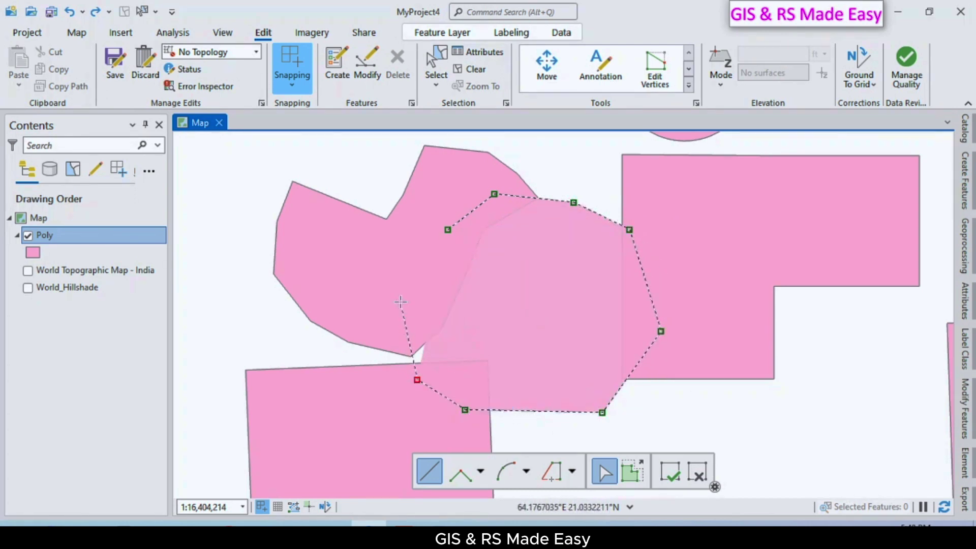
pyautogui.rightClick(417, 278)
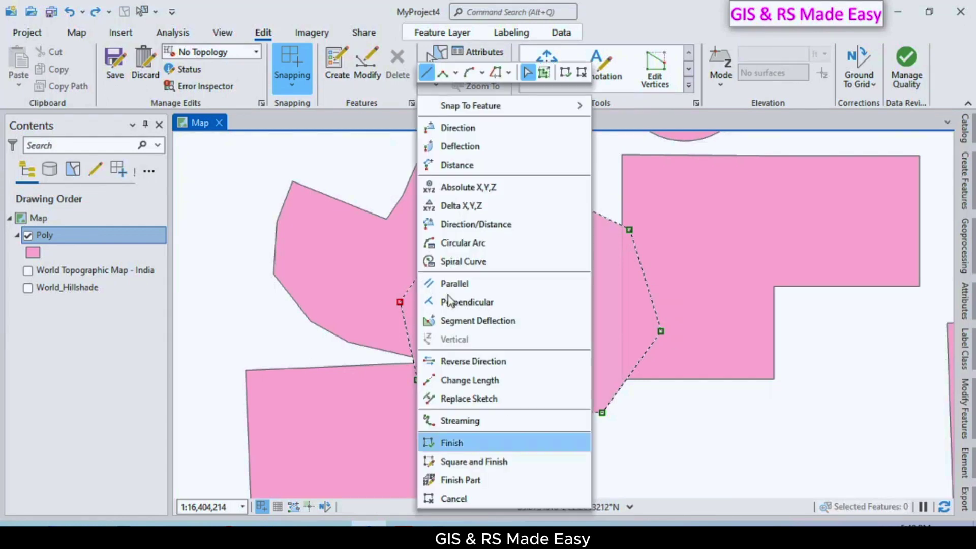
pyautogui.click(463, 444)
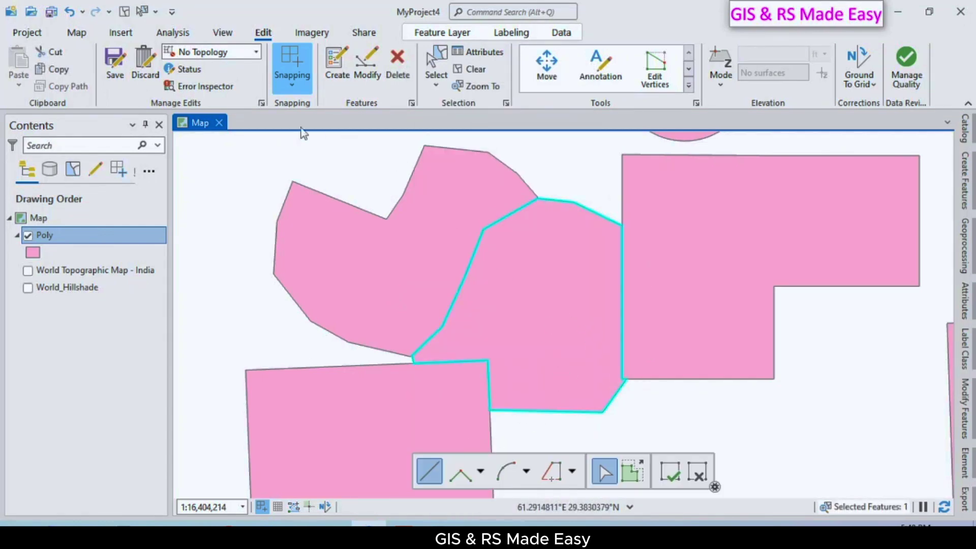
pyautogui.click(115, 62)
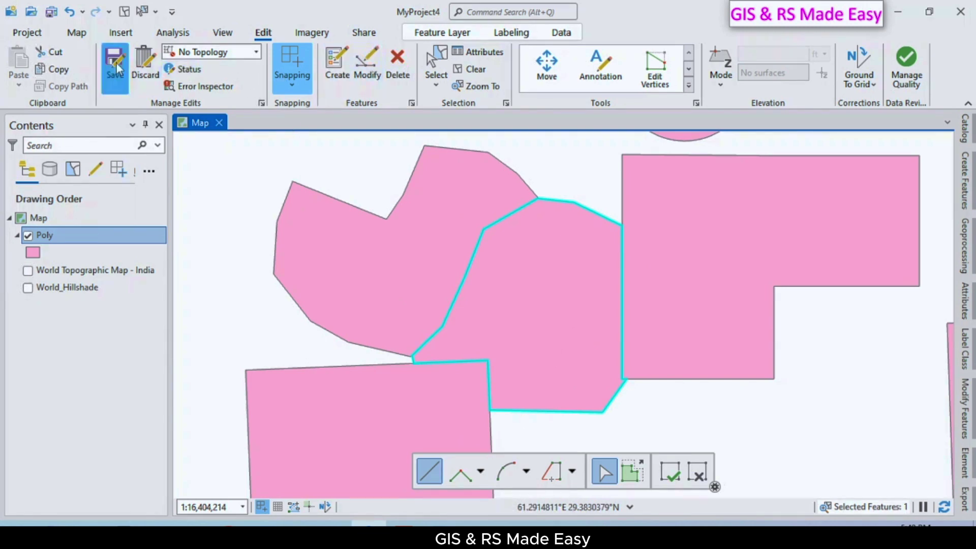
# - Confirm the save, then select the left, middle and L-shaped polygons to check their shared outlines
pyautogui.click(503, 290)
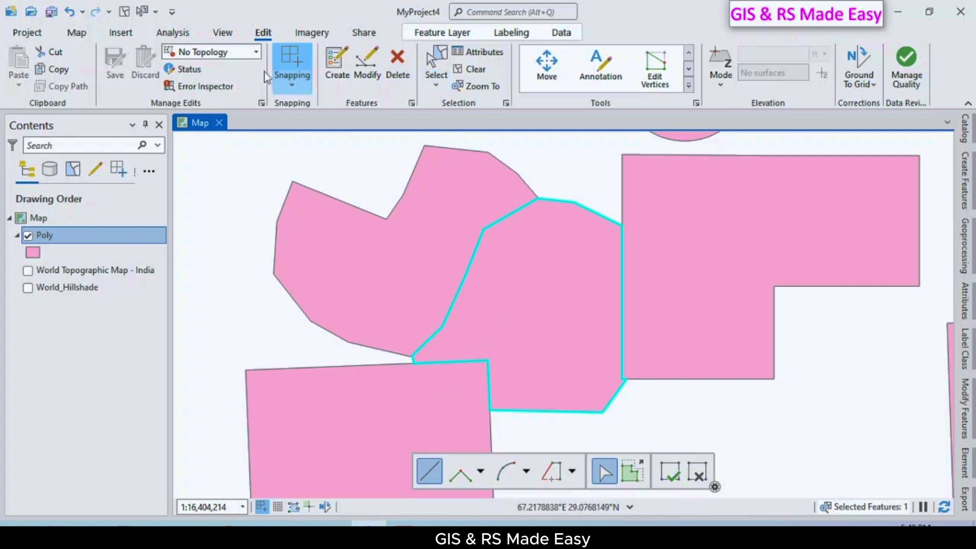
pyautogui.click(436, 66)
pyautogui.click(458, 254)
pyautogui.click(405, 421)
pyautogui.click(555, 338)
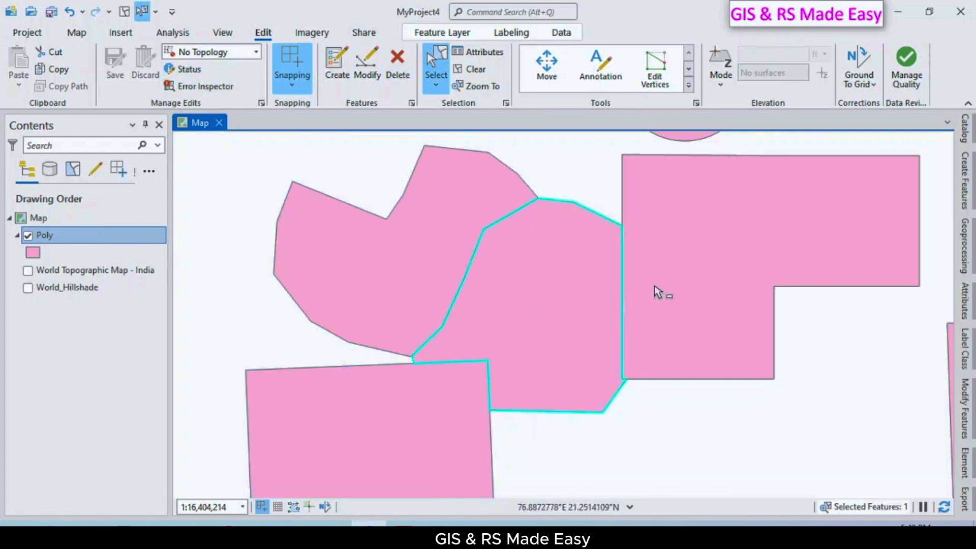
pyautogui.click(681, 283)
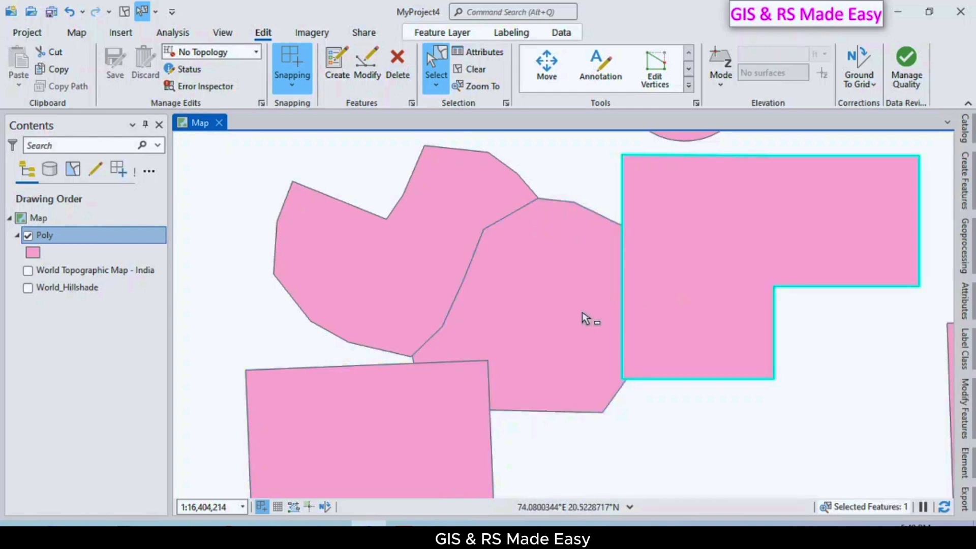
pyautogui.click(519, 260)
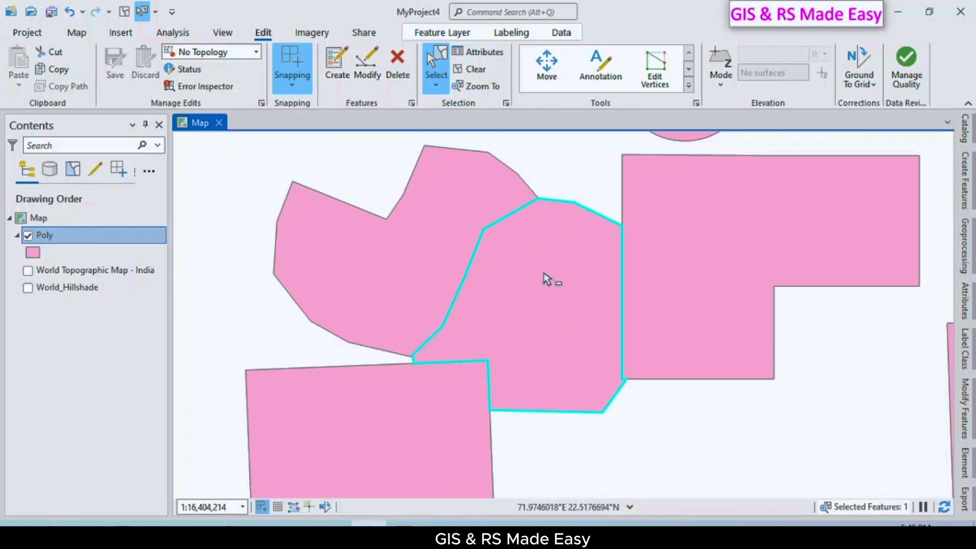
pyautogui.scroll(-2, 625, 346)
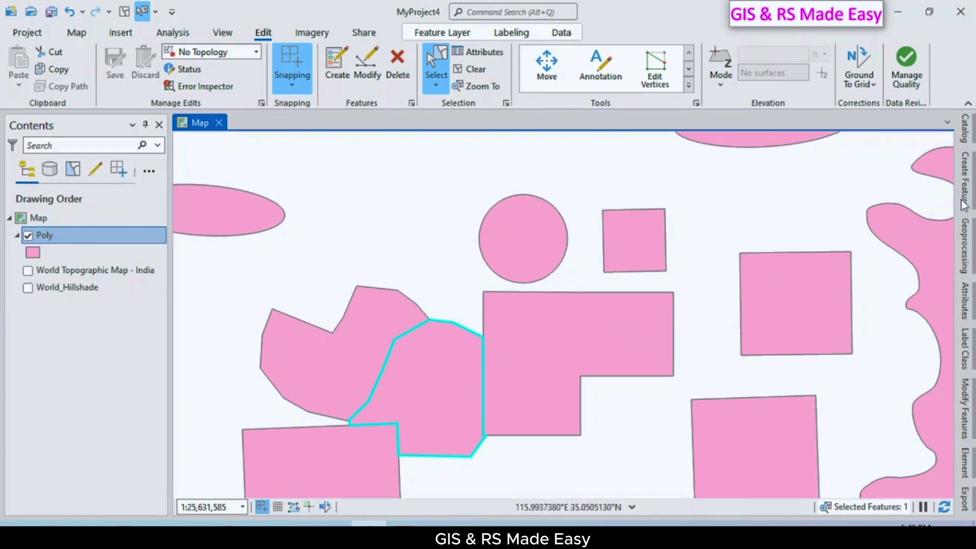
# - Draw an Autocomplete Freehand Polygon for Poly across the gap starting inside the circle, and finish it
pyautogui.click(963, 183)
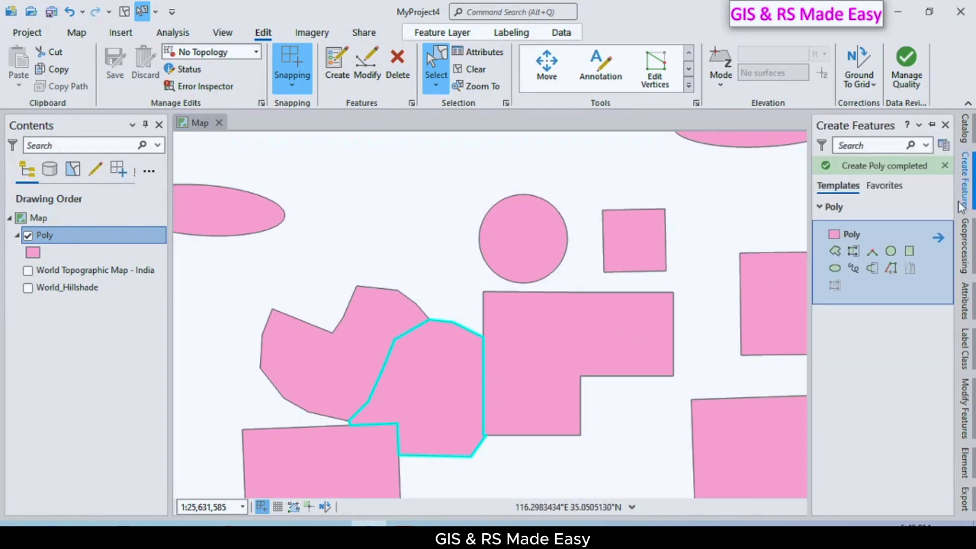
pyautogui.click(871, 269)
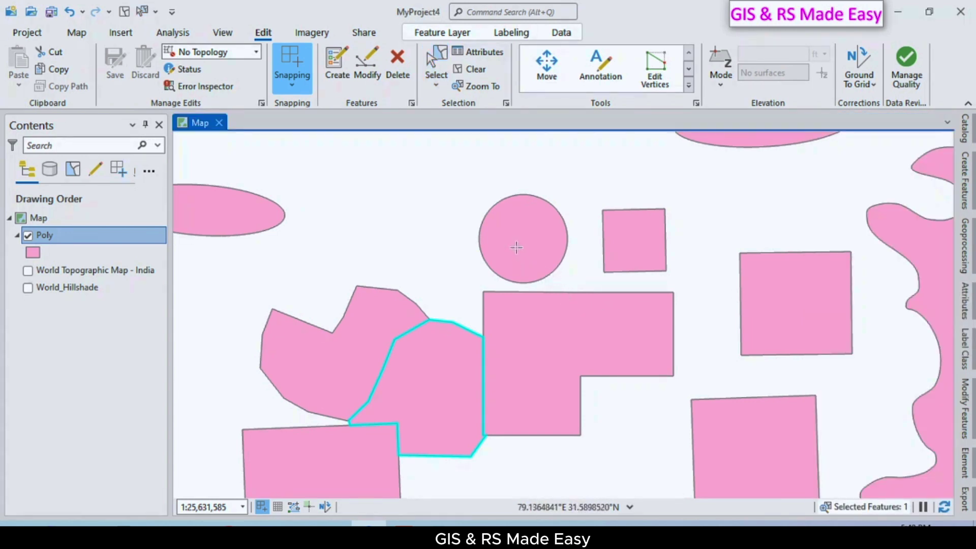
pyautogui.click(513, 246)
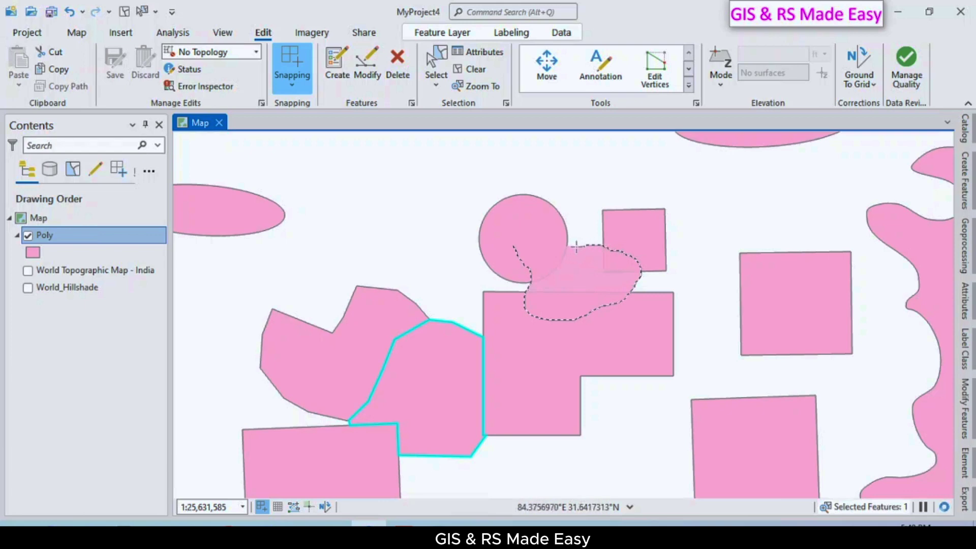
pyautogui.rightClick(543, 238)
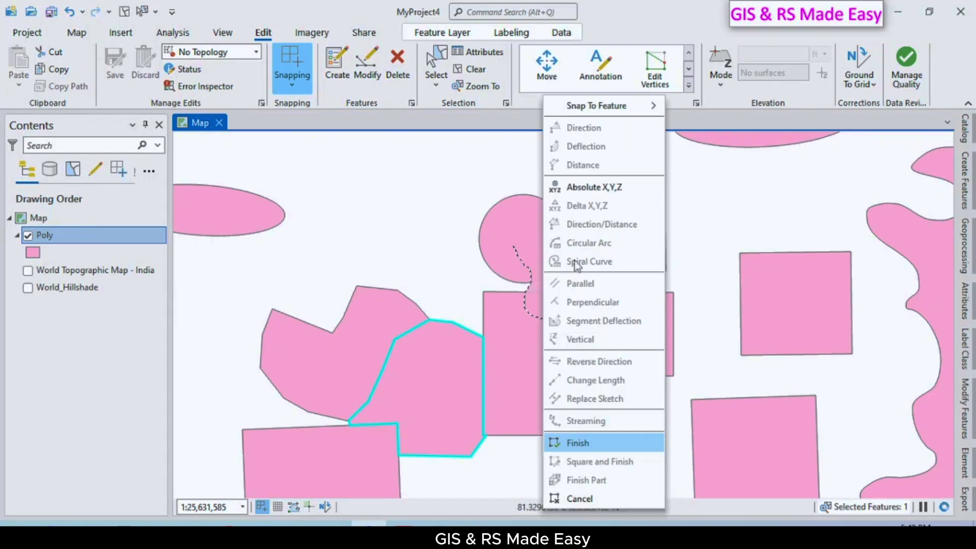
pyautogui.click(583, 440)
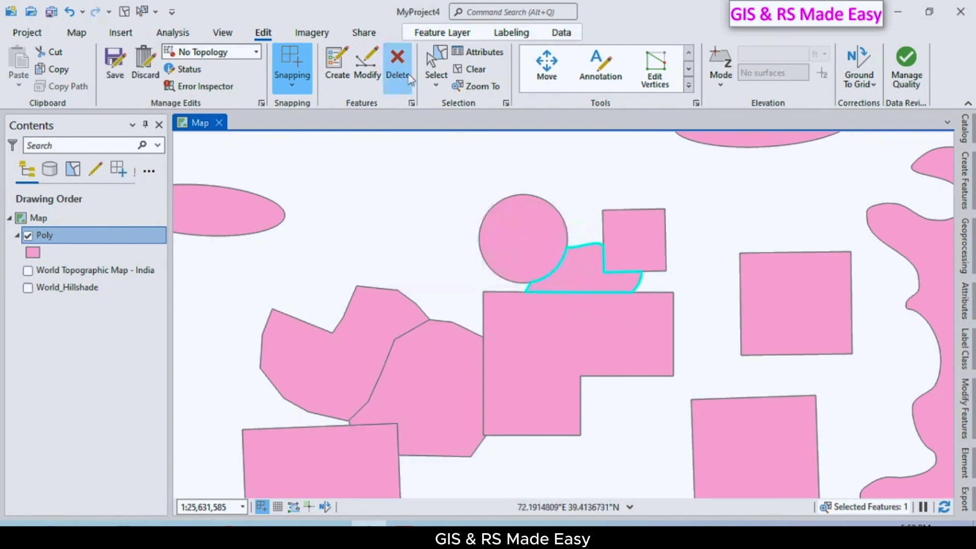
# - Save the edits with the confirmation dialog turned off, then pan to show the gaps below
pyautogui.click(116, 71)
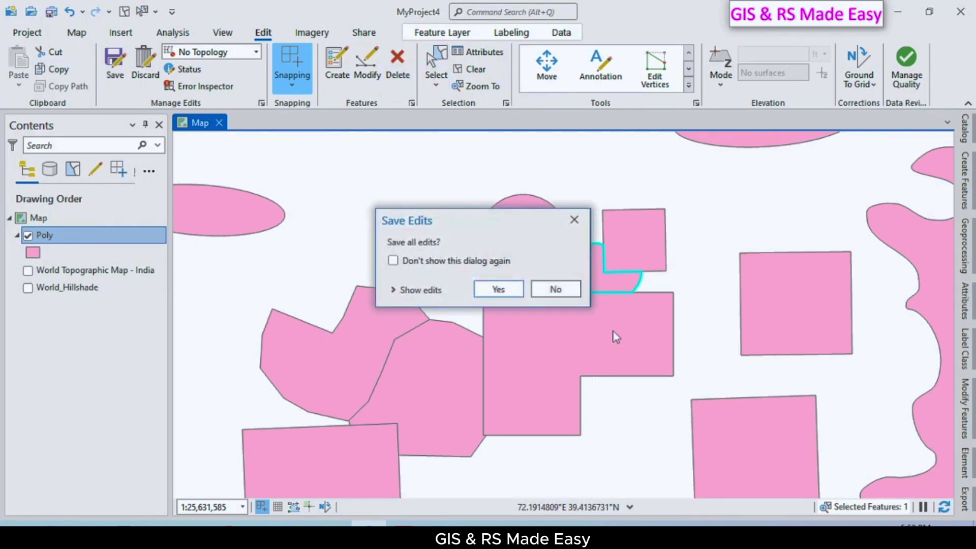
pyautogui.click(393, 260)
pyautogui.click(514, 297)
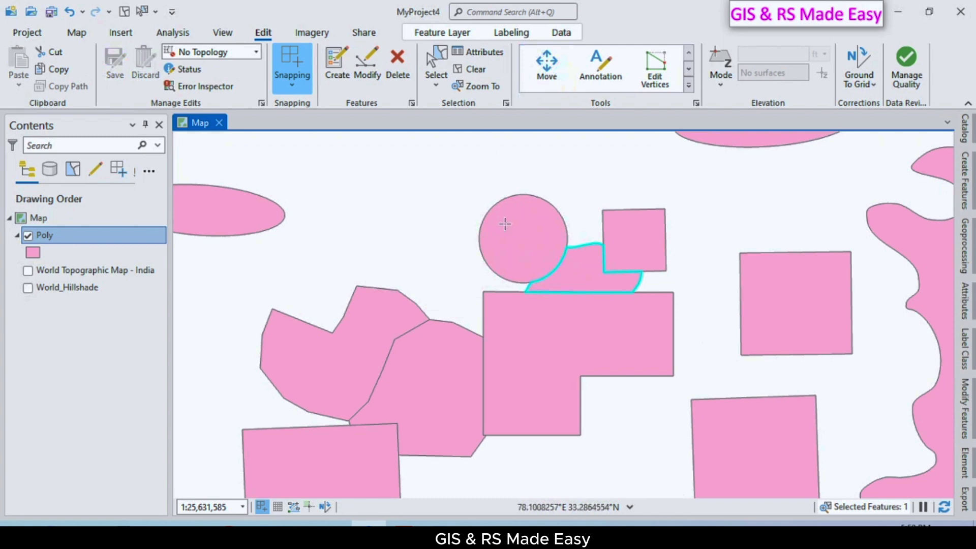
pyautogui.moveTo(592, 442); pyautogui.dragTo(493, 370)
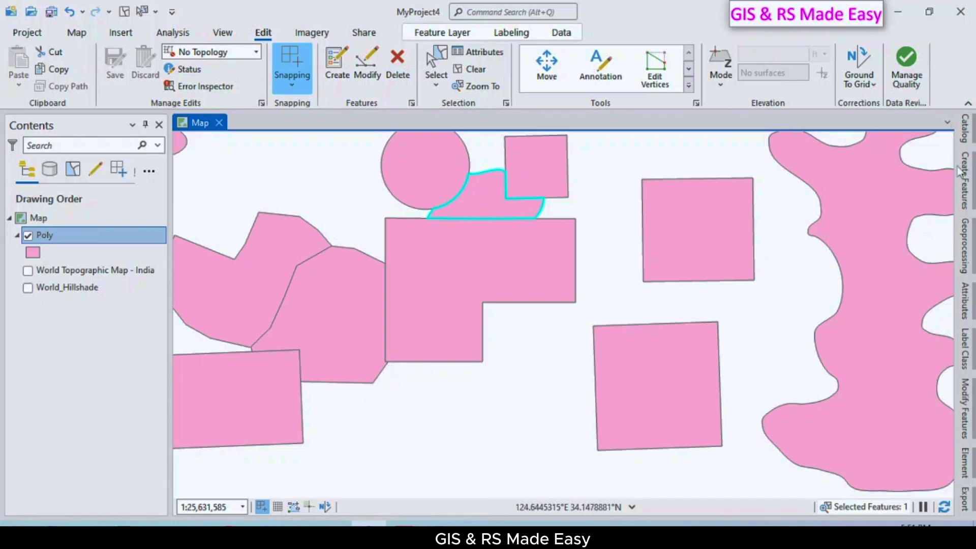
# - Choose a Poly polygon tool and place vertices from the L-shape's step to the neighbouring polygon's corner
pyautogui.click(966, 189)
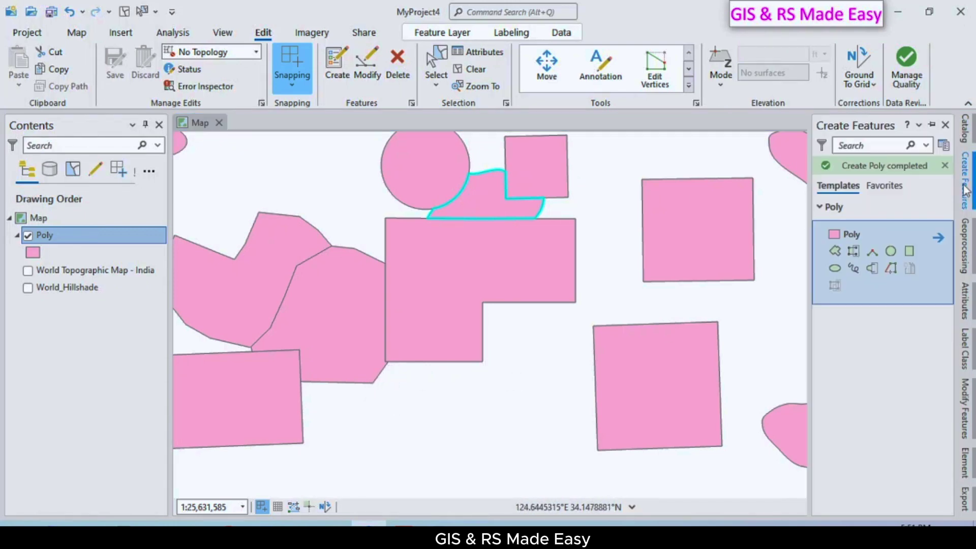
pyautogui.click(892, 270)
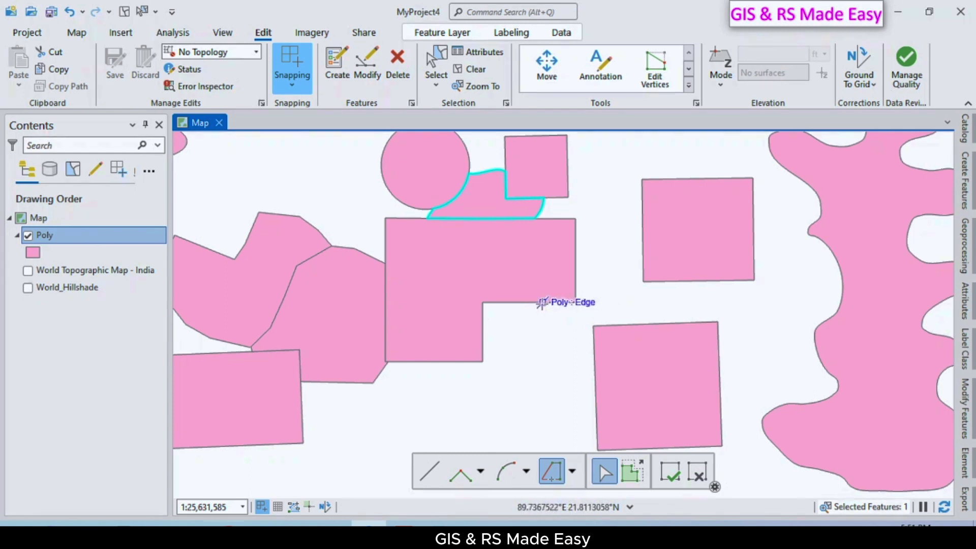
pyautogui.click(483, 302)
pyautogui.click(483, 362)
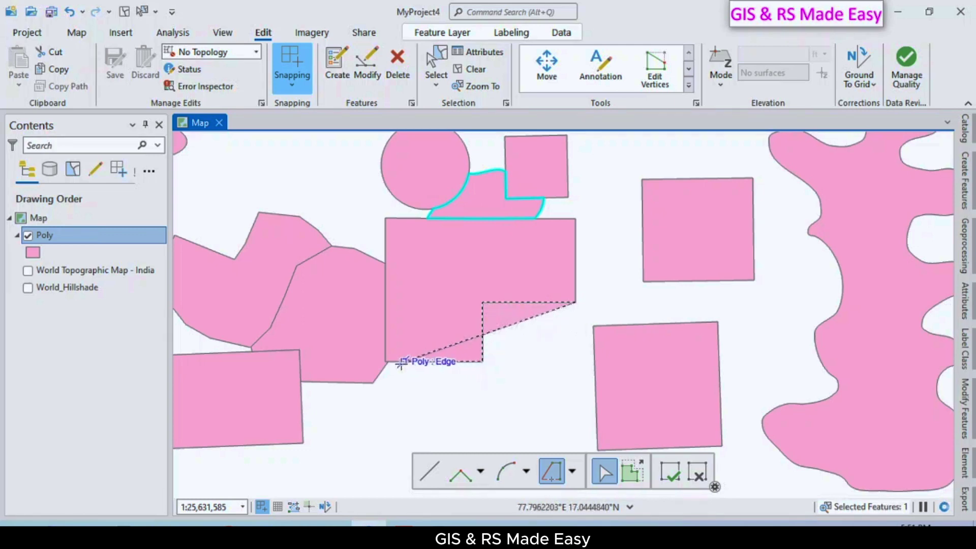
pyautogui.click(388, 362)
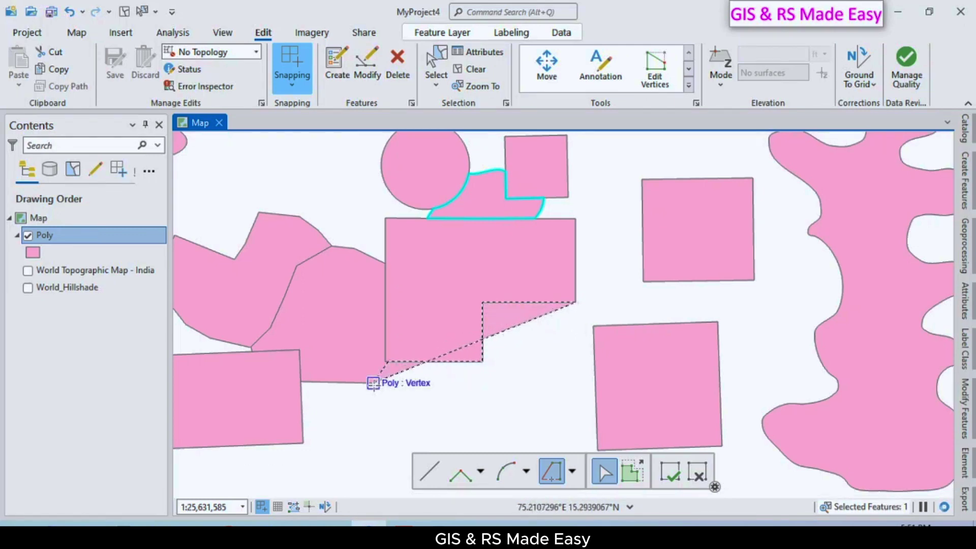
pyautogui.click(373, 383)
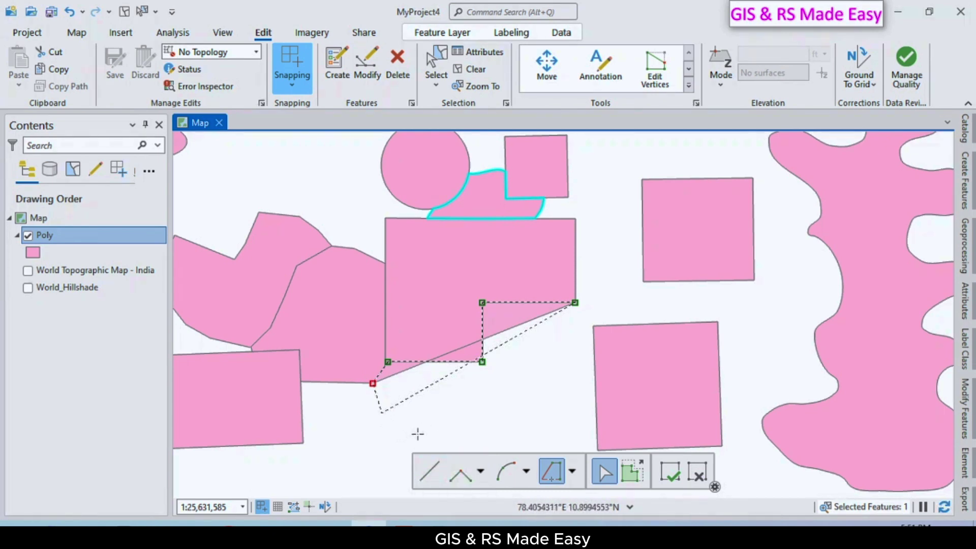
pyautogui.press('F2')
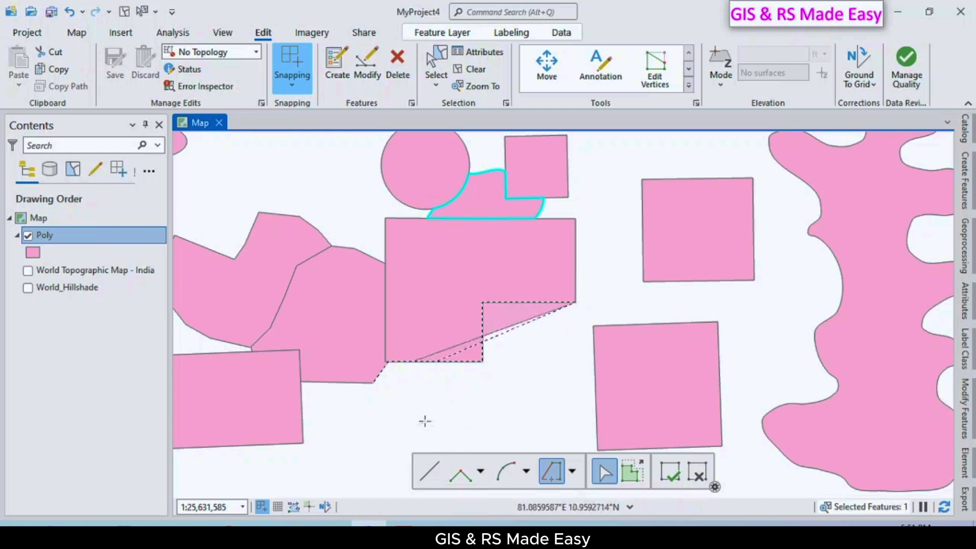
# - Add straight segments along the gap's bottom, close with a right angle at the square's corner, and finish
pyautogui.click(430, 472)
pyautogui.click(382, 411)
pyautogui.click(437, 437)
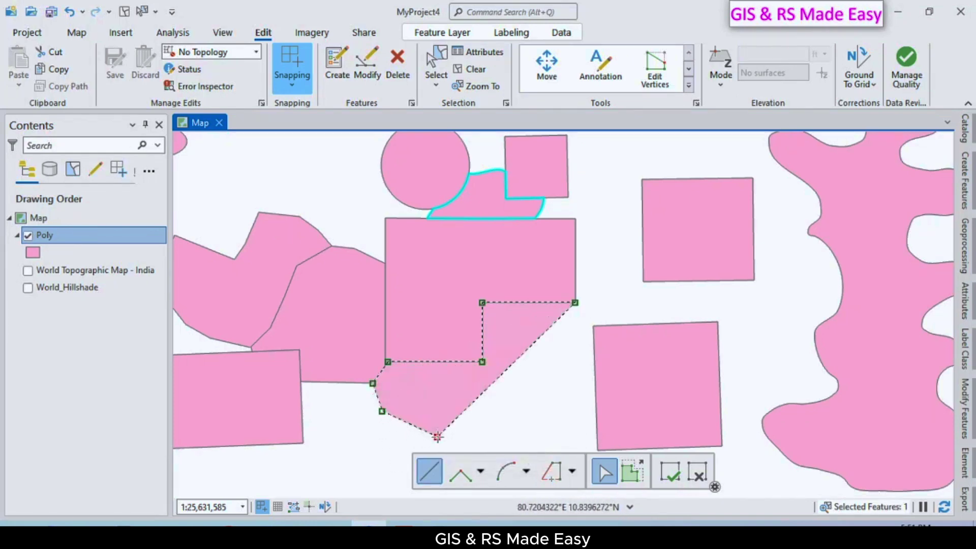
pyautogui.click(501, 433)
pyautogui.click(556, 430)
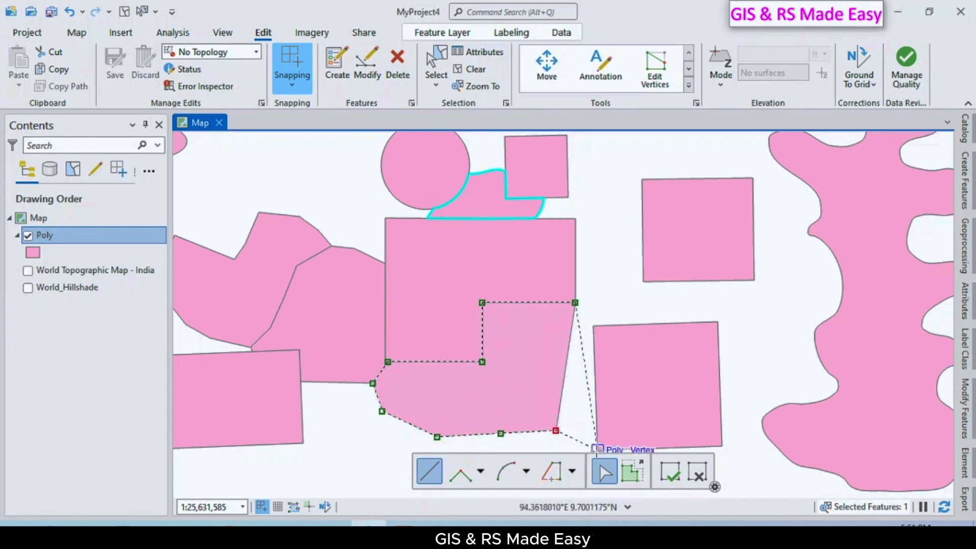
pyautogui.click(558, 478)
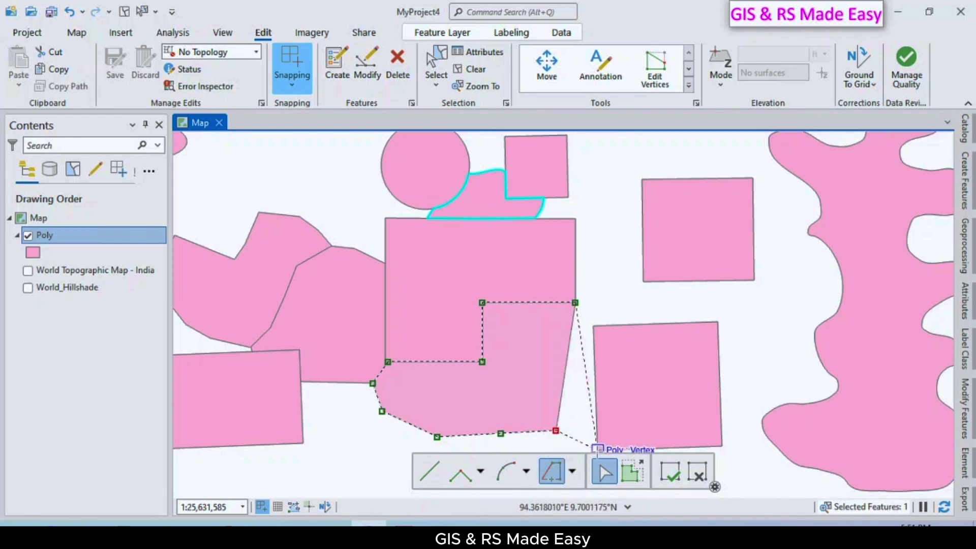
pyautogui.doubleClick(597, 449)
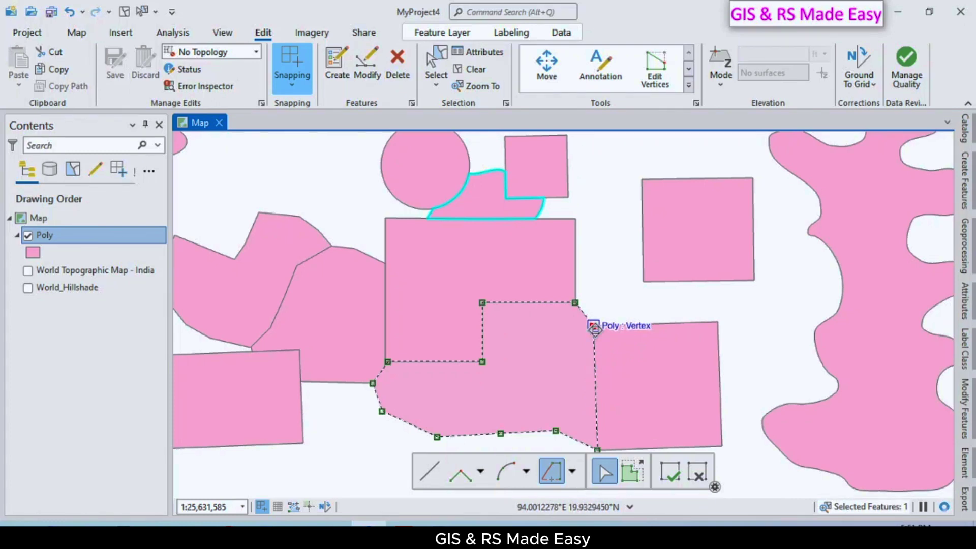
pyautogui.rightClick(595, 329)
pyautogui.click(625, 341)
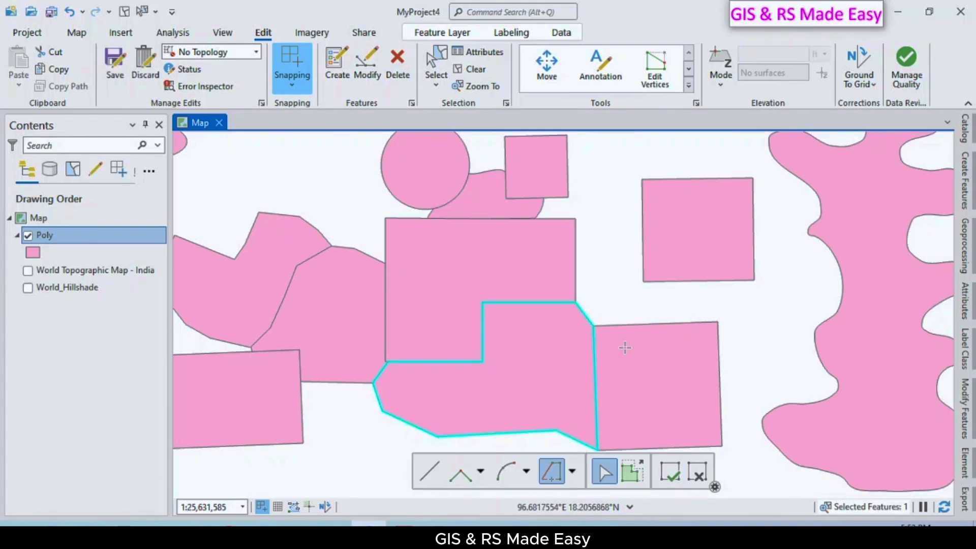
pyautogui.press('Escape')
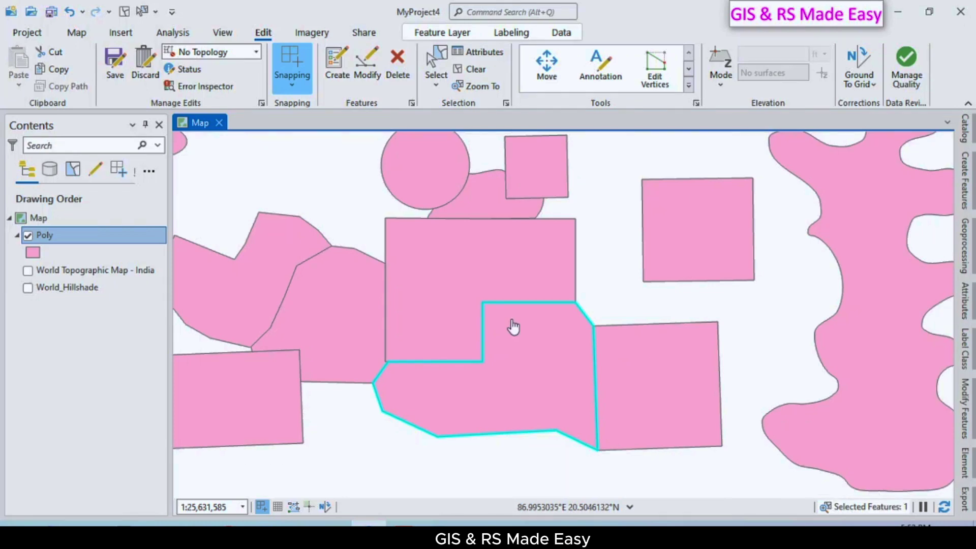